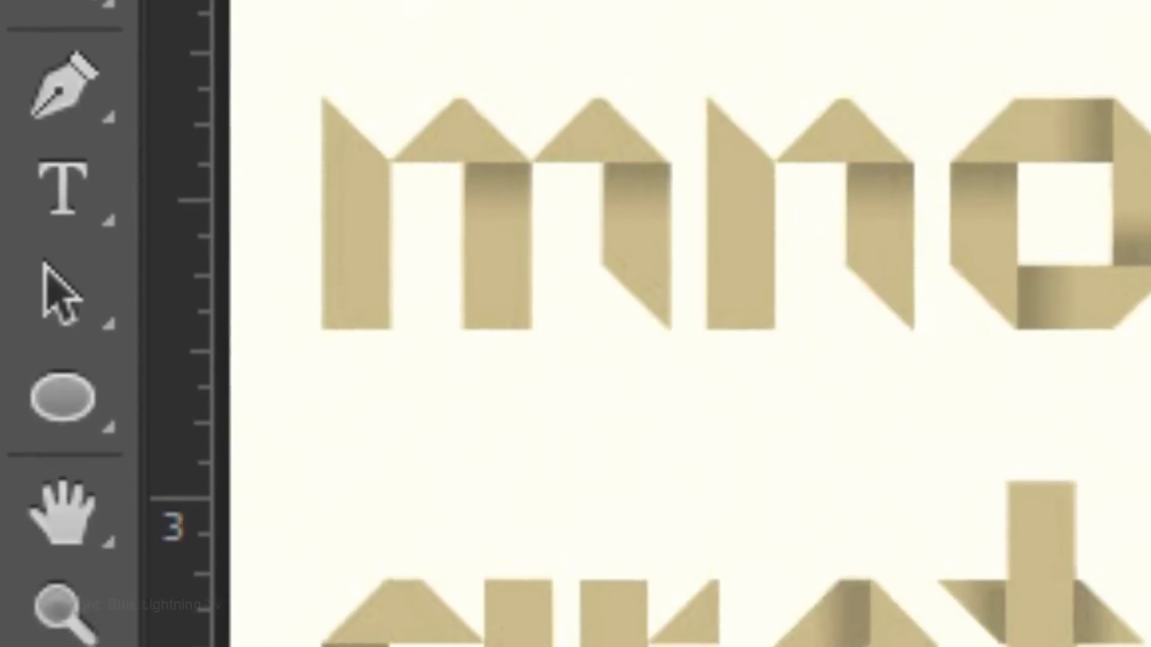
Step: Choose the Horizontal Type Tool, keeping Origram at 250 pt with centred alignment
{"action": "left_click", "coordinate": [66, 222]}
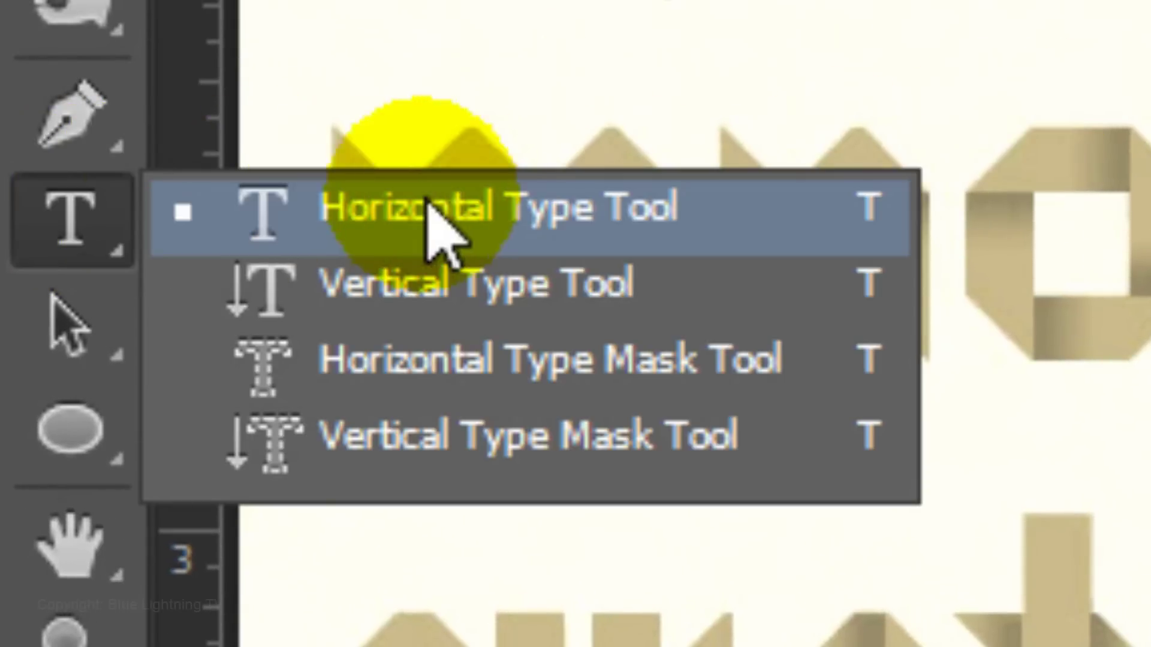
{"action": "left_click", "coordinate": [470, 204]}
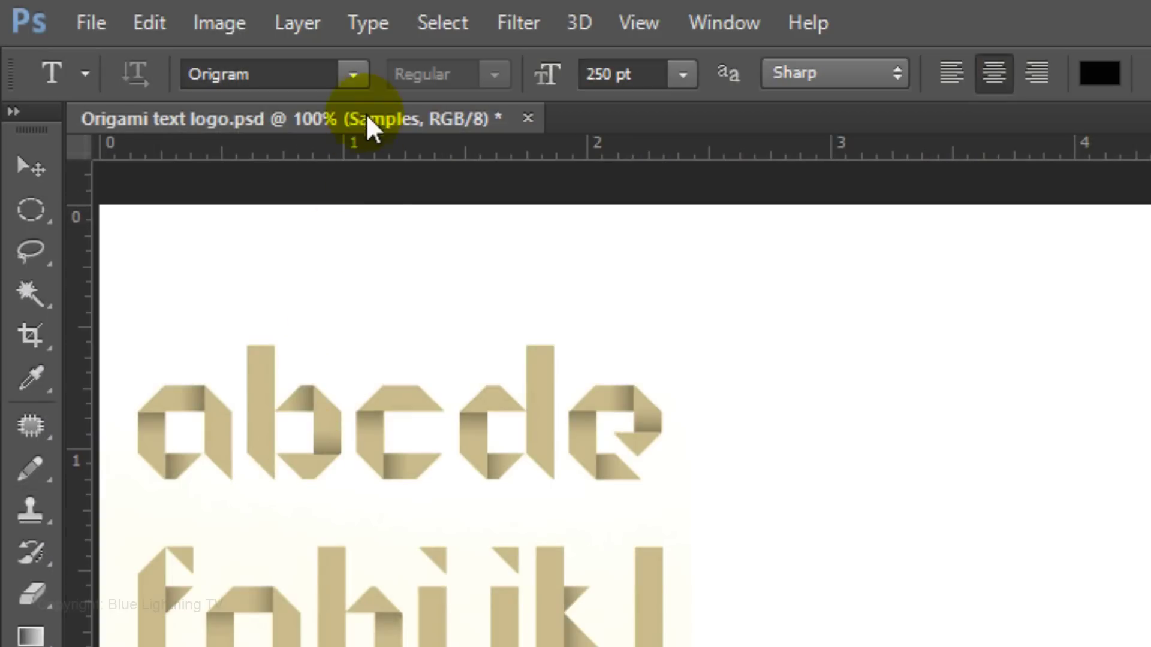
{"action": "left_click", "coordinate": [354, 75]}
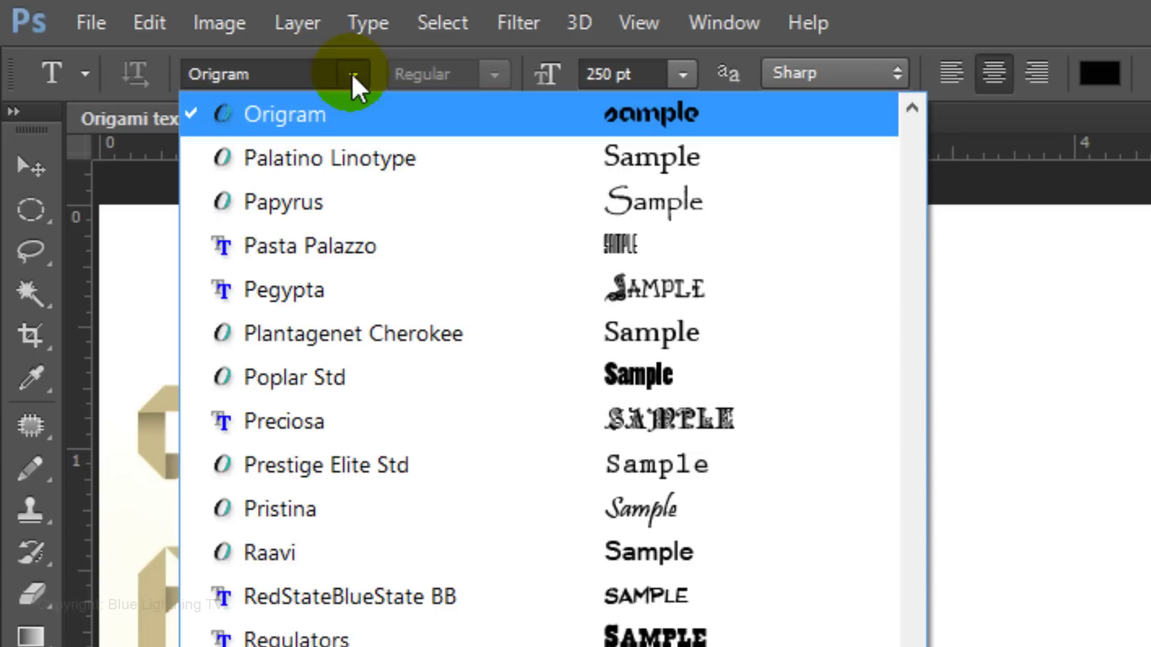
{"action": "left_click", "coordinate": [353, 74]}
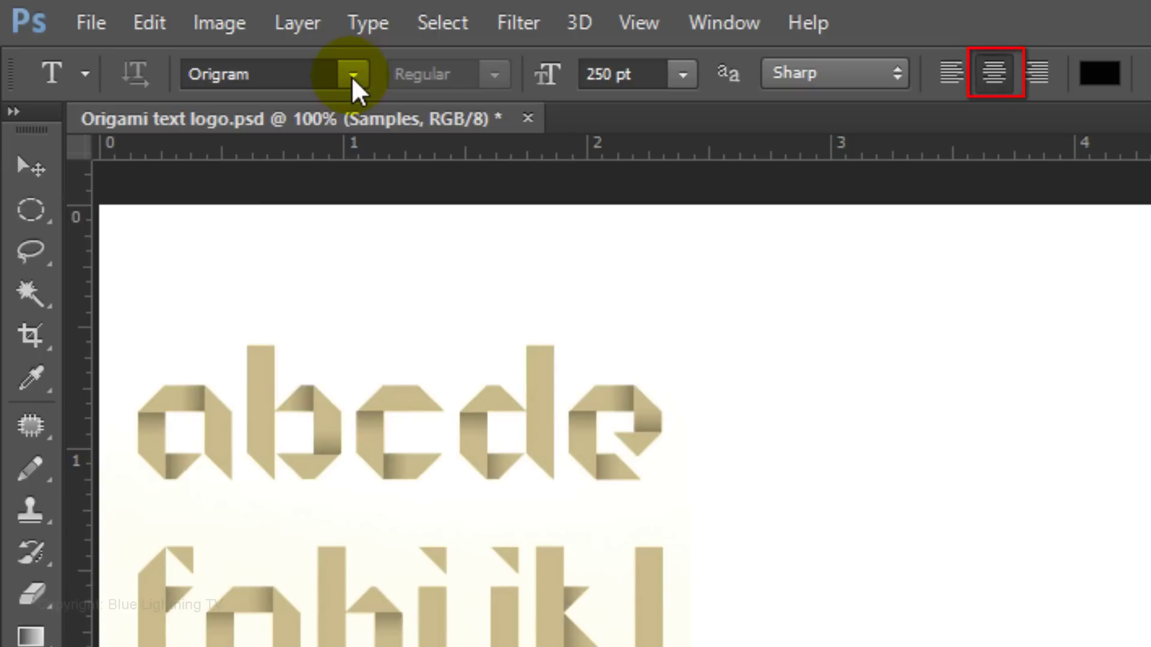
Step: Set the text colour to the blue hex value 5989f7
{"action": "left_click", "coordinate": [1100, 77]}
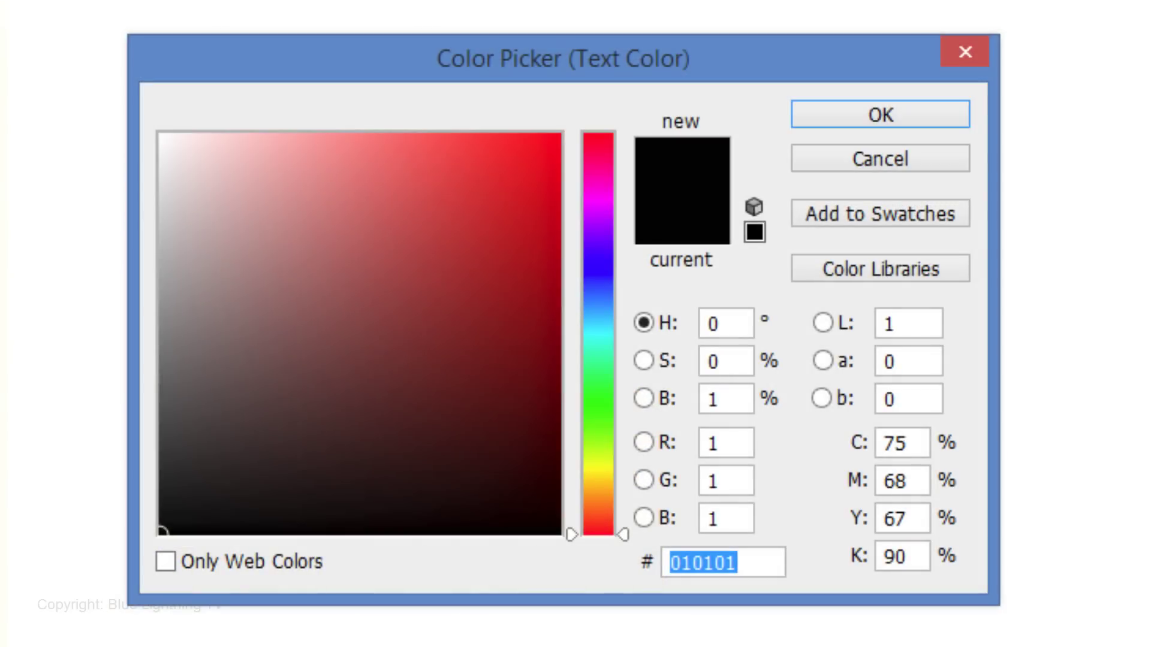
{"action": "type", "text": "5989f7"}
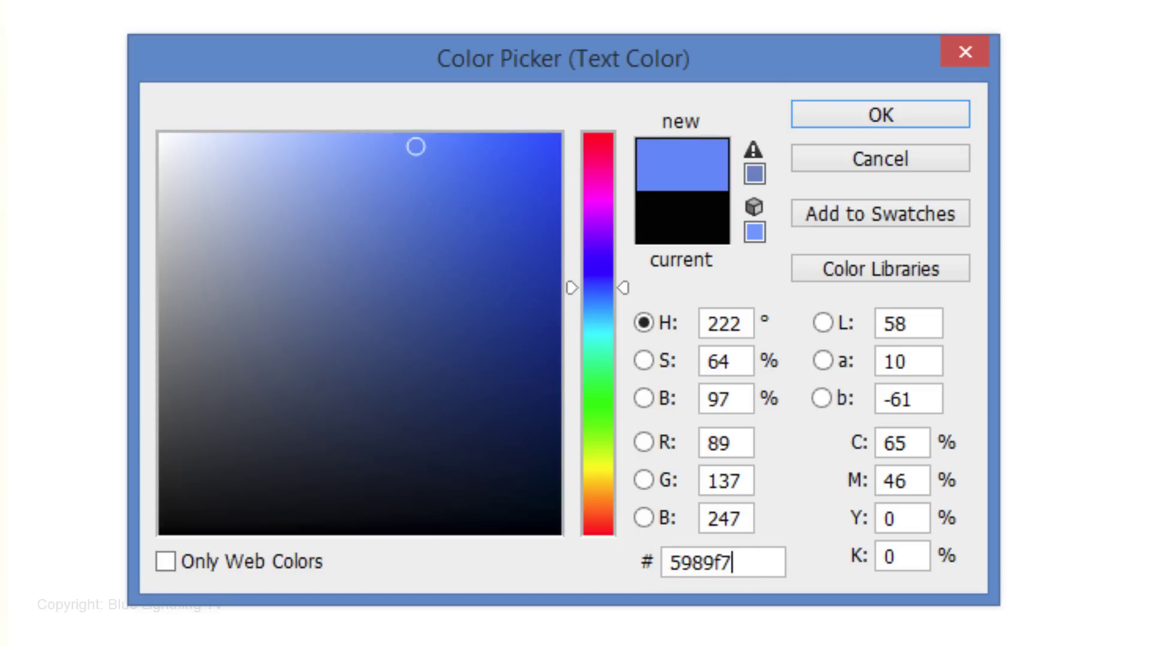
{"action": "key", "text": "Return"}
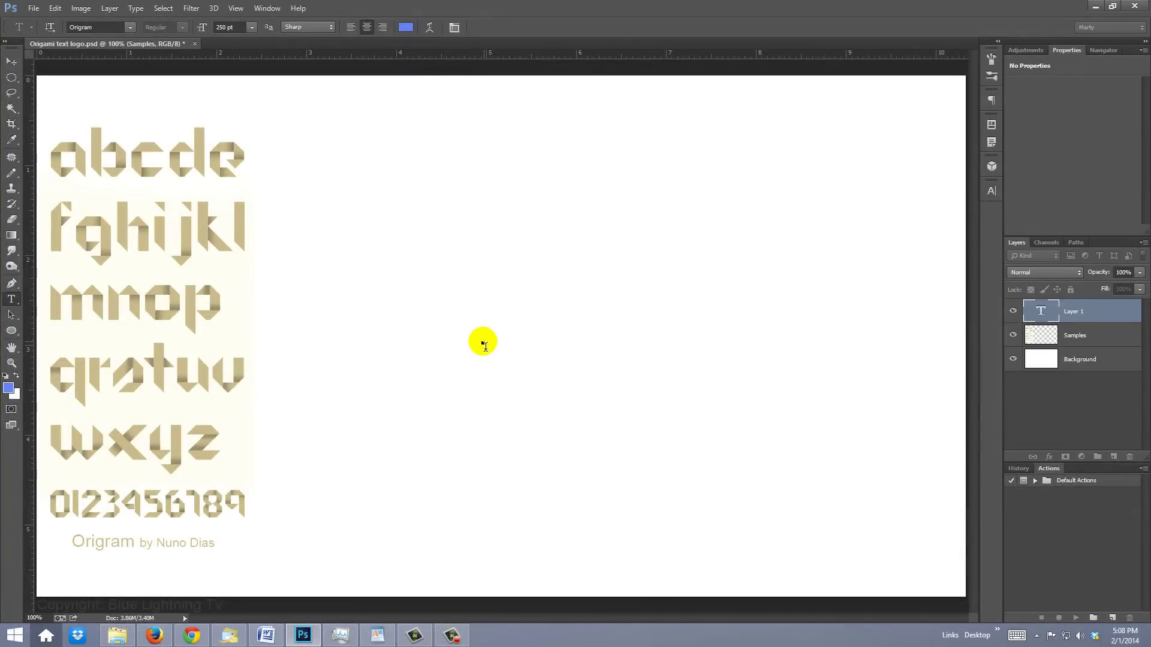
Step: Type 'zen' in the middle of the canvas and highlight the whole word
{"action": "left_click", "coordinate": [485, 346]}
{"action": "type", "text": "zen"}
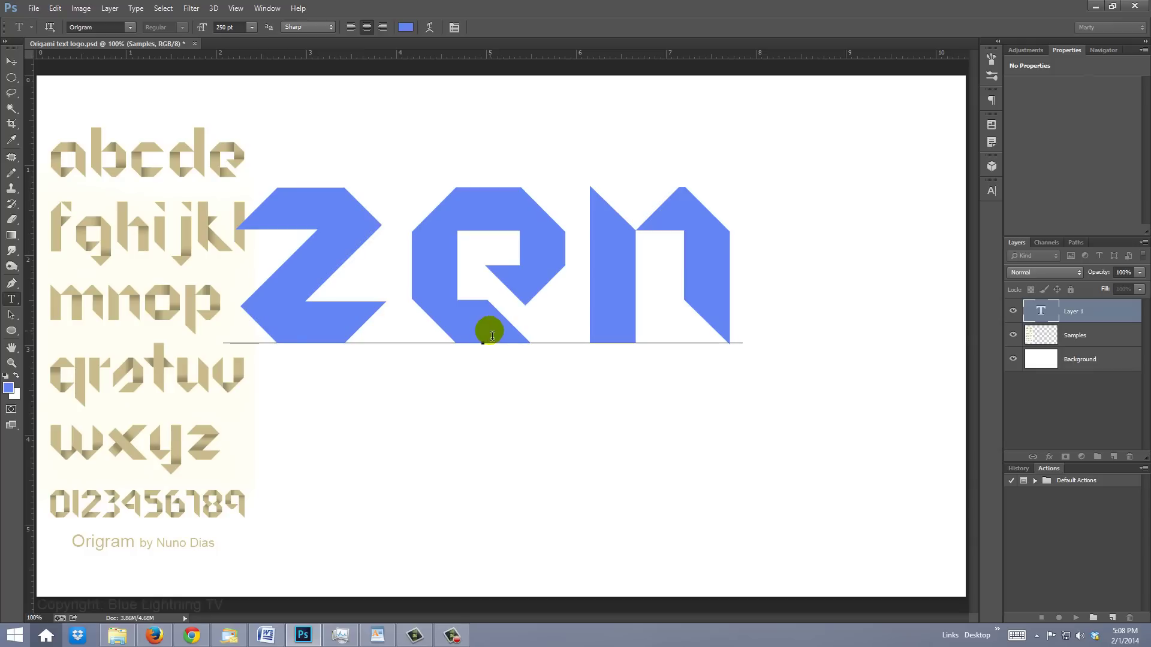
{"action": "left_click_drag", "start_coordinate": [730, 278], "coordinate": [251, 272]}
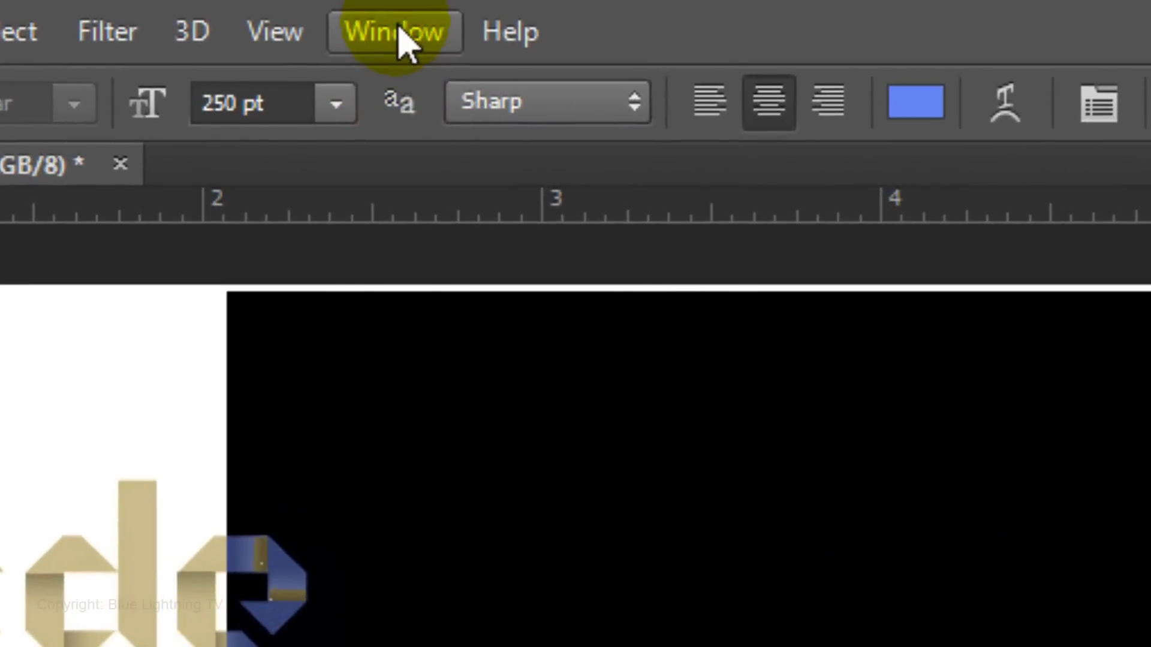
Step: Show the Character panel and set the zen text's tracking to 0
{"action": "left_click", "coordinate": [268, 8]}
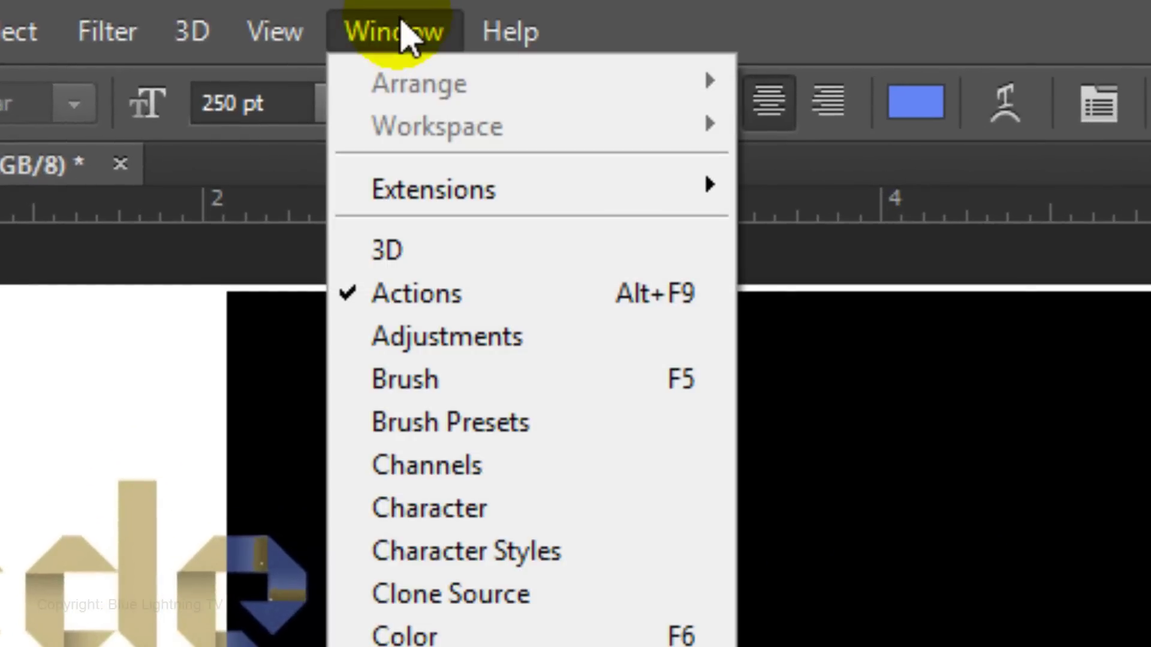
{"action": "left_click", "coordinate": [415, 510]}
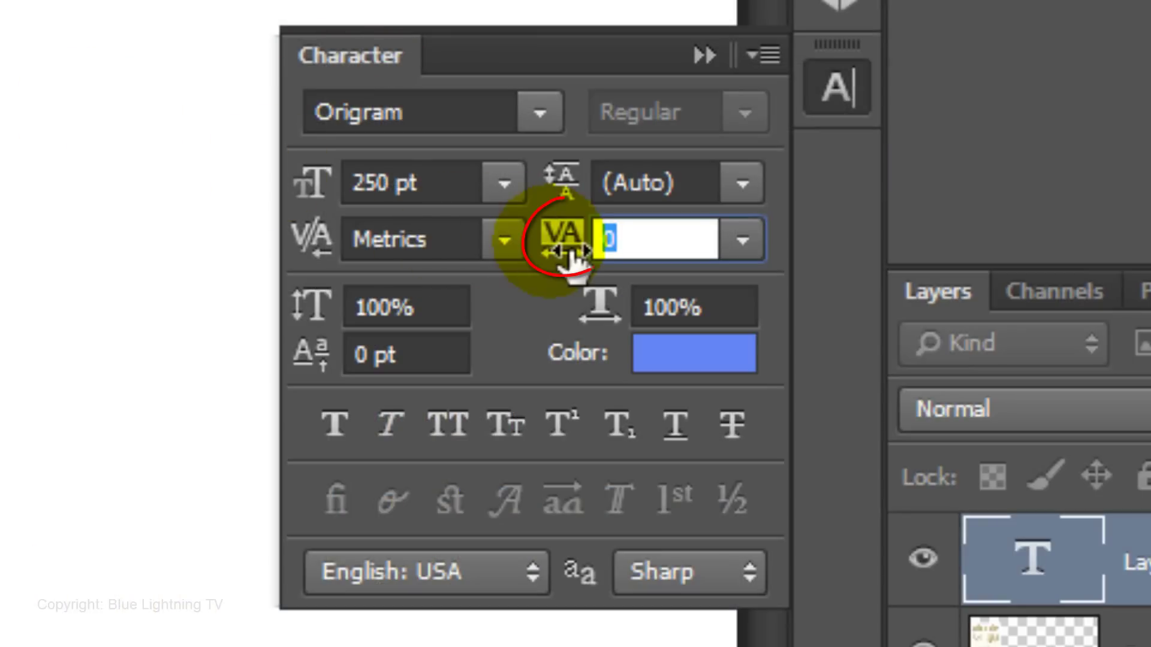
{"action": "mouse_move", "coordinate": [570, 257]}
{"action": "left_mouse_down"}
{"action": "mouse_move", "coordinate": [601, 257]}
{"action": "mouse_move", "coordinate": [587, 257]}
{"action": "left_mouse_up"}
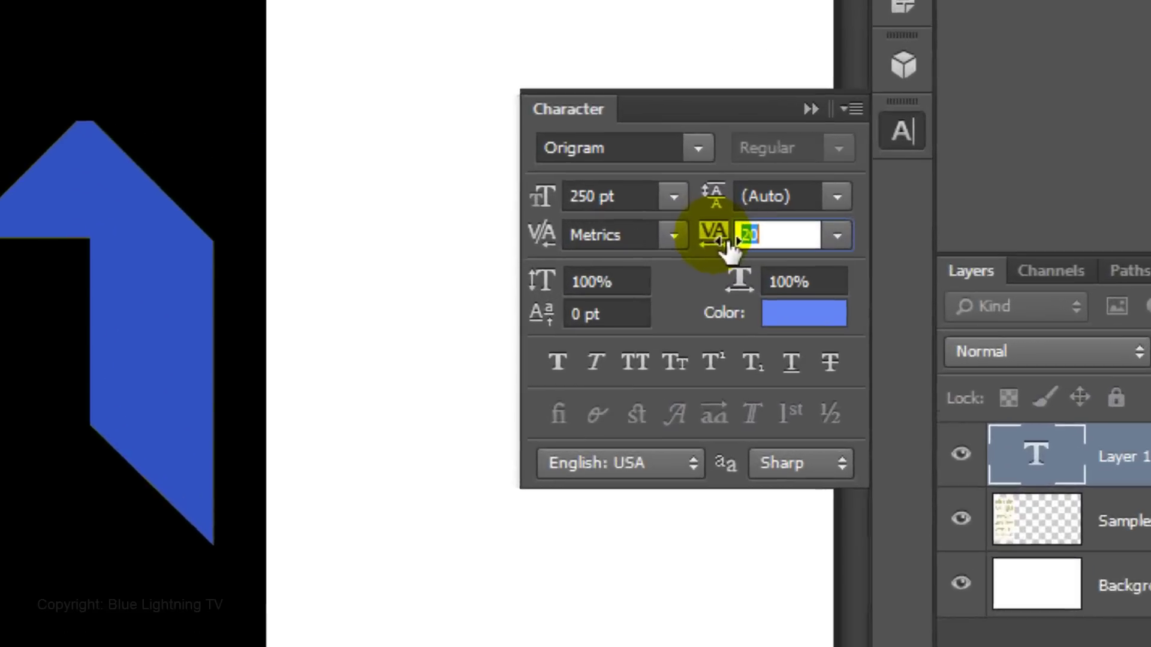
{"action": "type", "text": "0"}
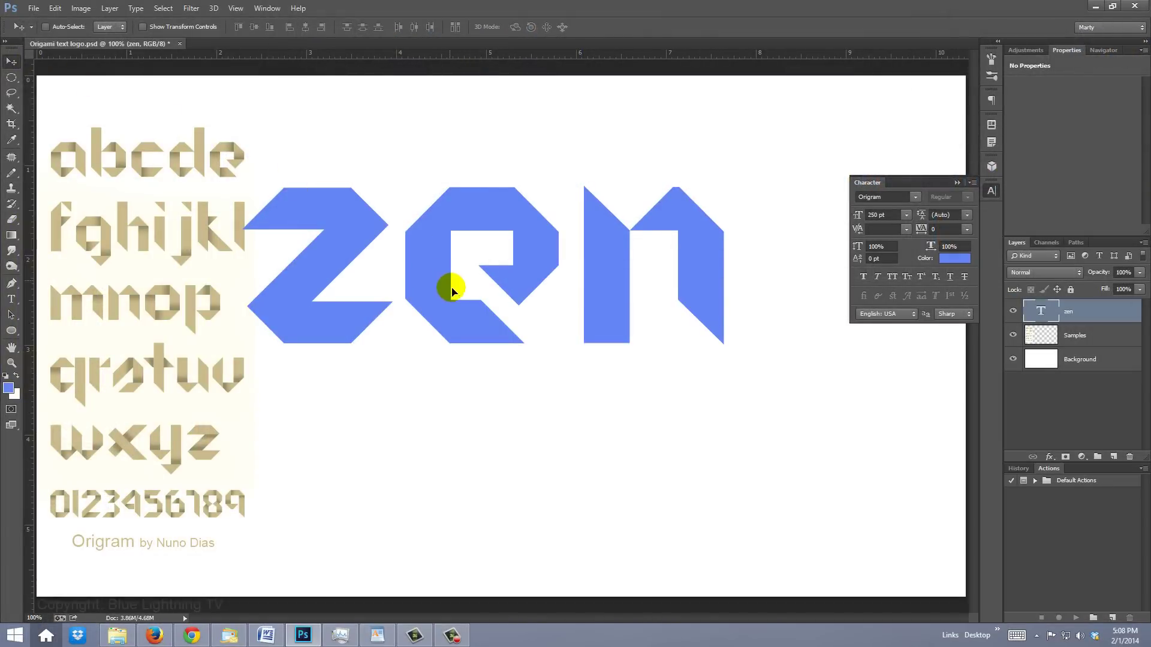
Step: Move zen lower and right, rasterize its type layer, and select the Samples layer
{"action": "left_click_drag", "start_coordinate": [452, 287], "coordinate": [485, 336]}
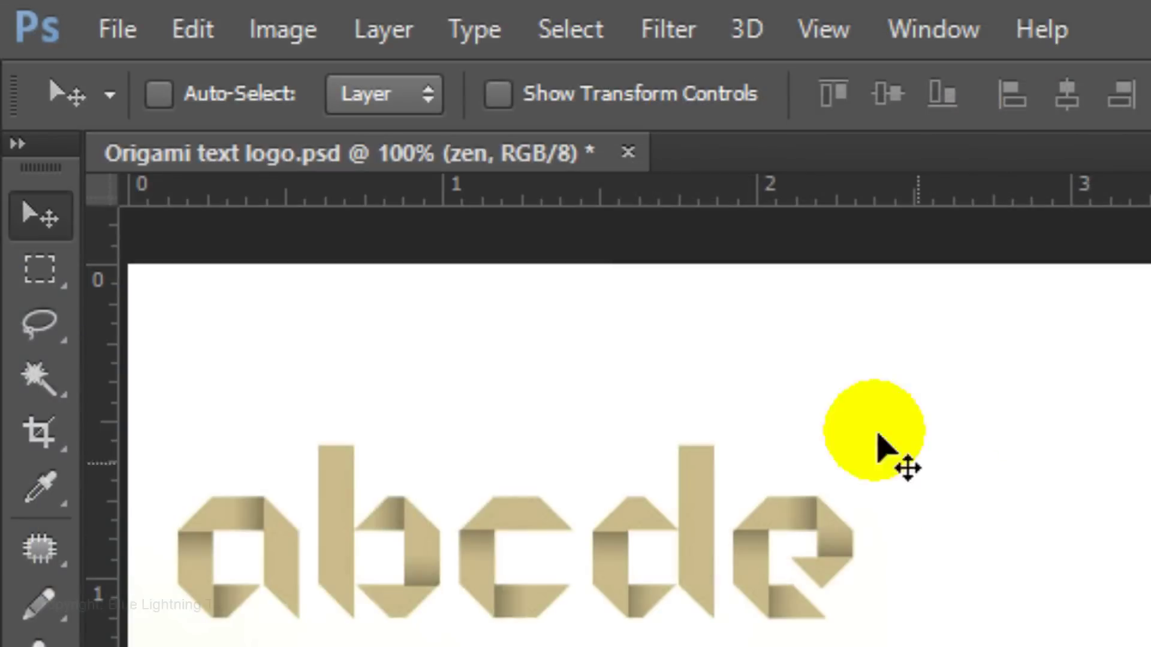
{"action": "left_click", "coordinate": [379, 33]}
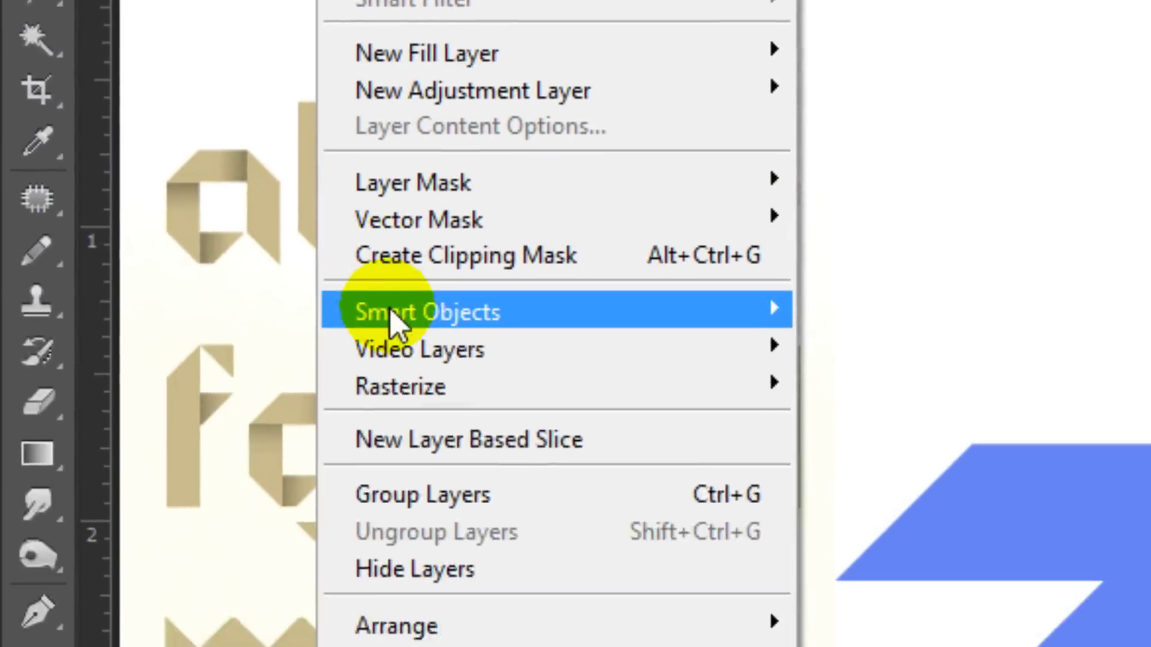
{"action": "mouse_move", "coordinate": [398, 271]}
{"action": "left_click", "coordinate": [132, 265]}
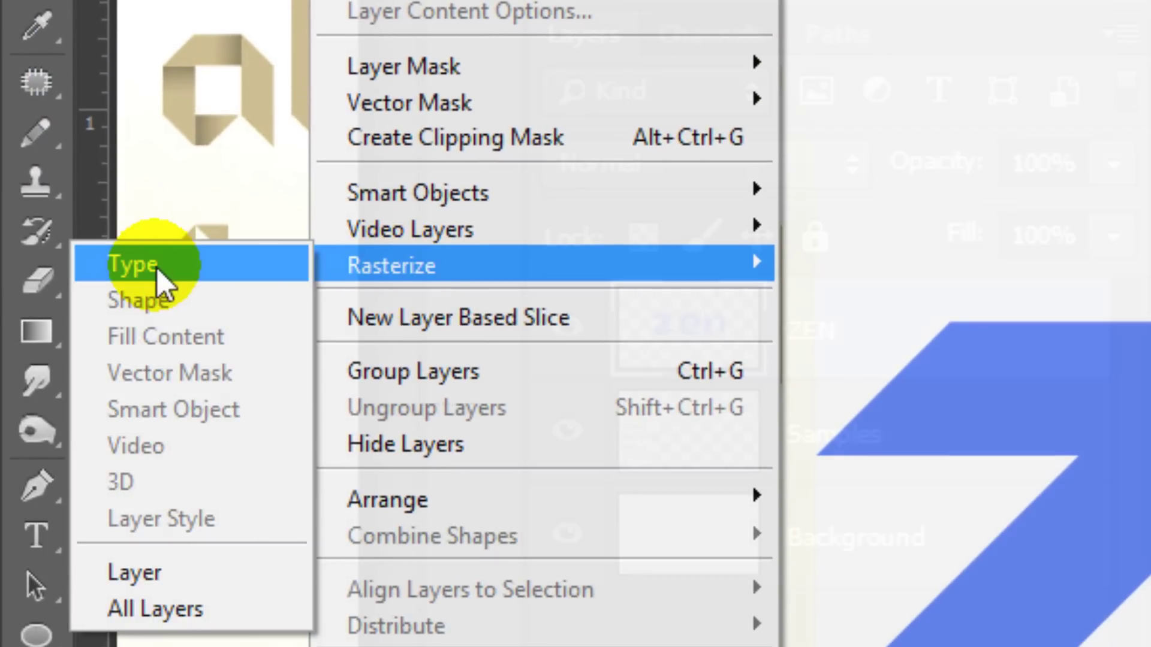
{"action": "left_click", "coordinate": [705, 452]}
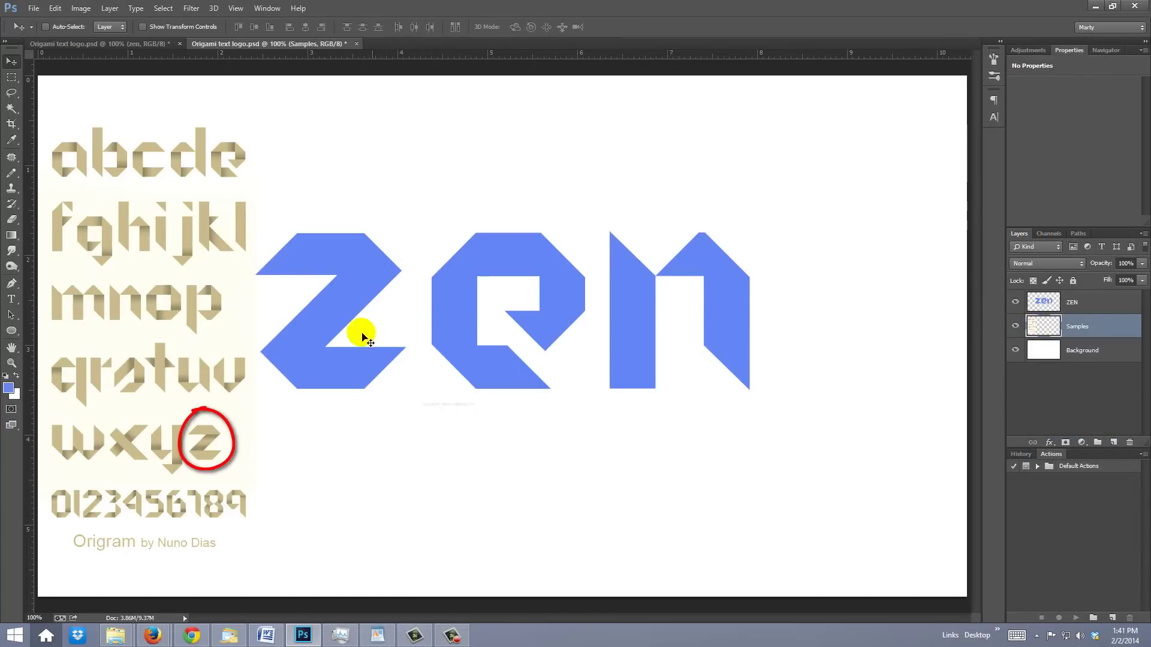
Step: Move the Samples alphabet up about 90 px and zoom in on the sample letters
{"action": "left_click_drag", "start_coordinate": [157, 380], "coordinate": [165, 257]}
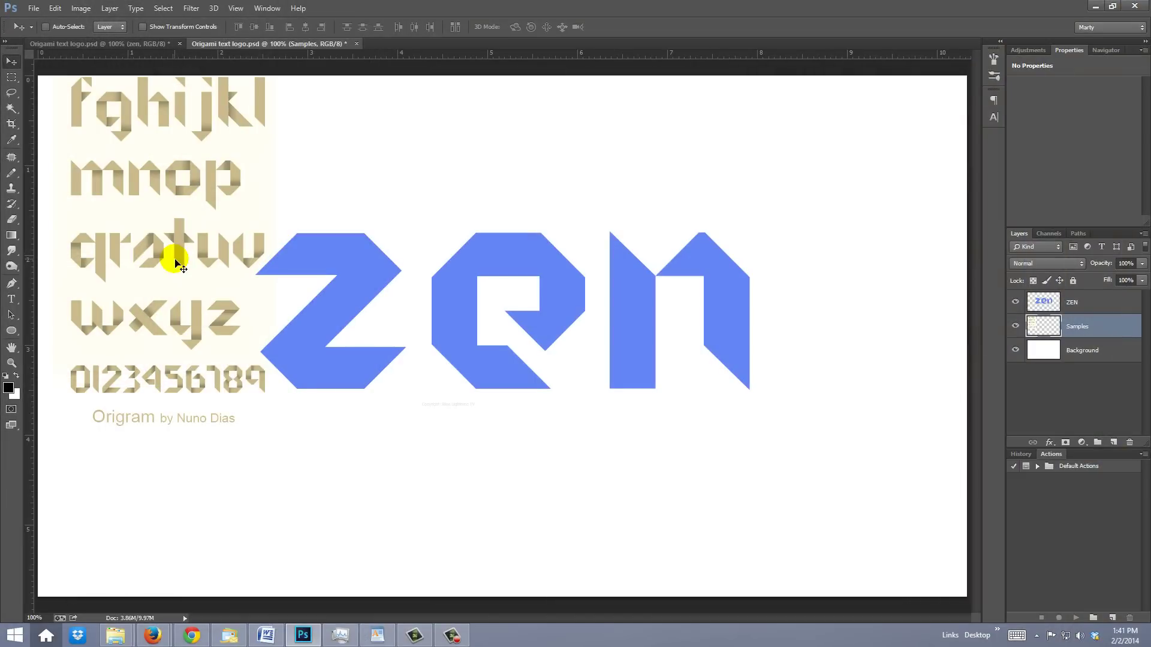
{"action": "key", "text": "z"}
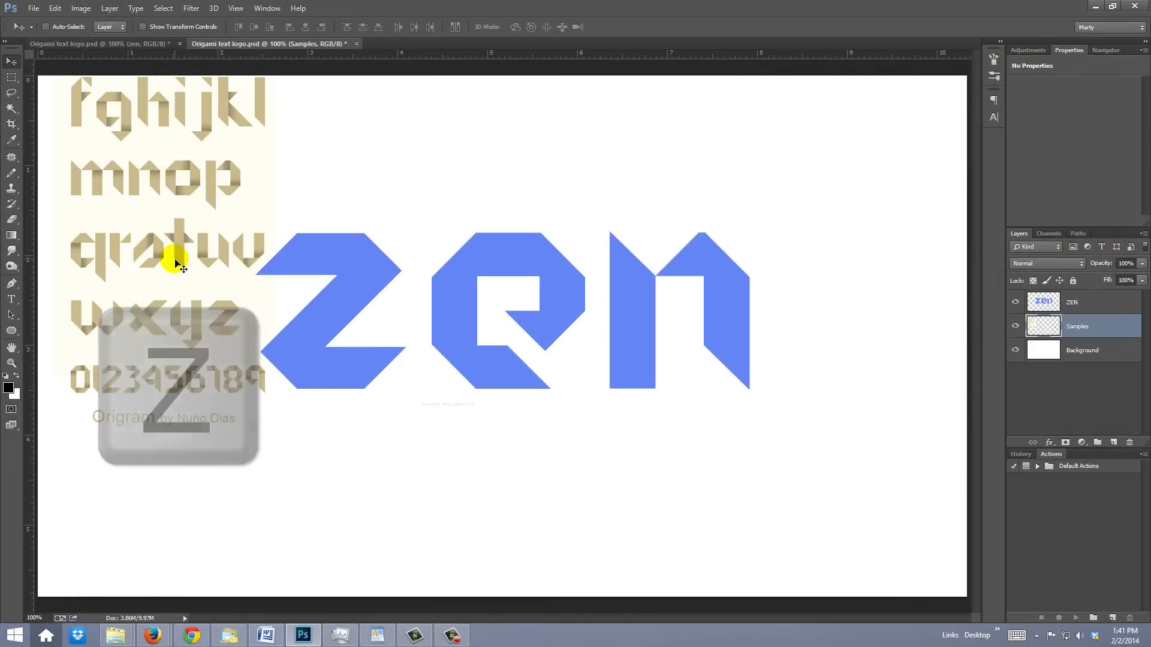
{"action": "left_click_drag", "start_coordinate": [202, 210], "coordinate": [418, 416]}
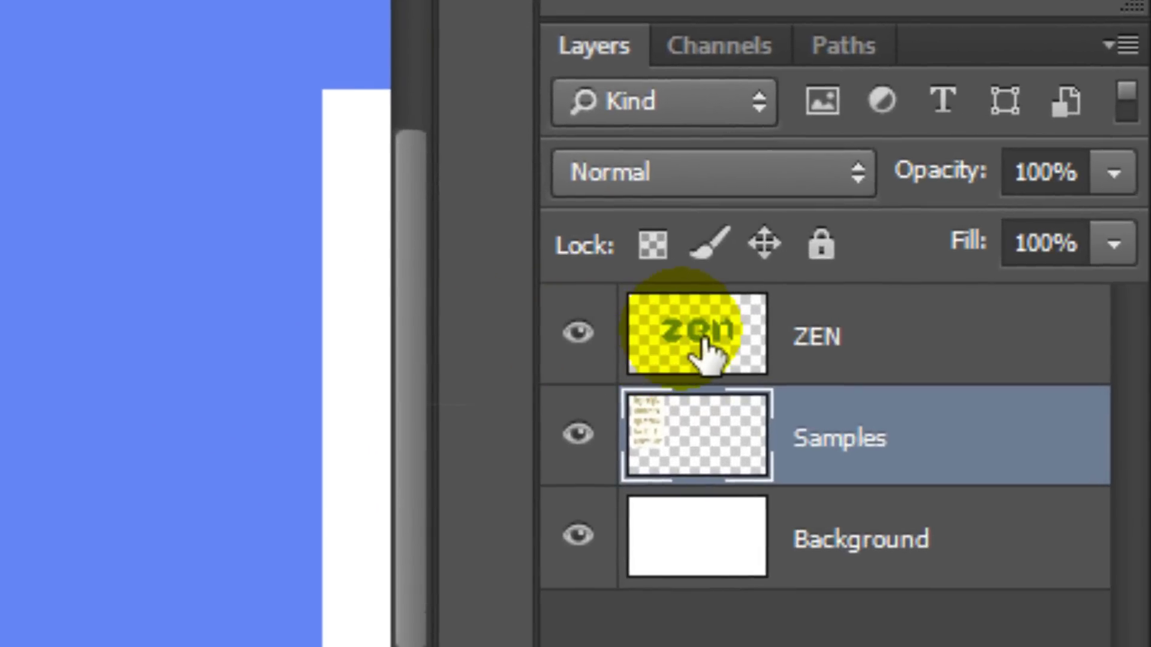
Step: Make the ZEN layer active and switch to the Rectangular Marquee Tool
{"action": "left_click", "coordinate": [752, 336]}
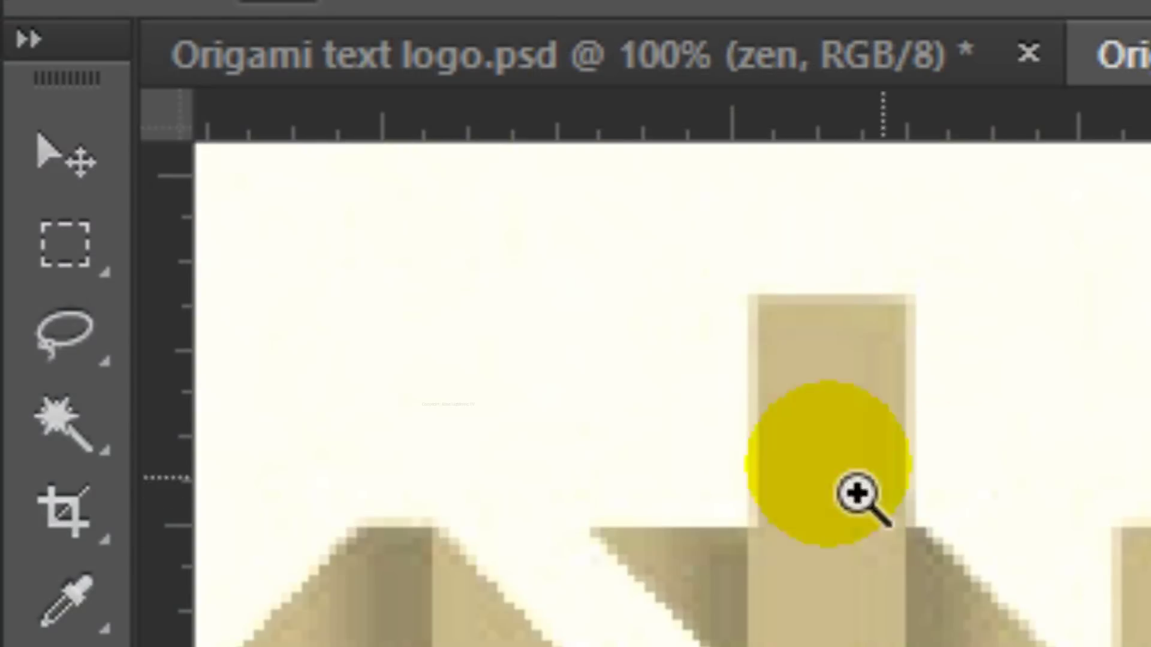
{"action": "left_click", "coordinate": [102, 264]}
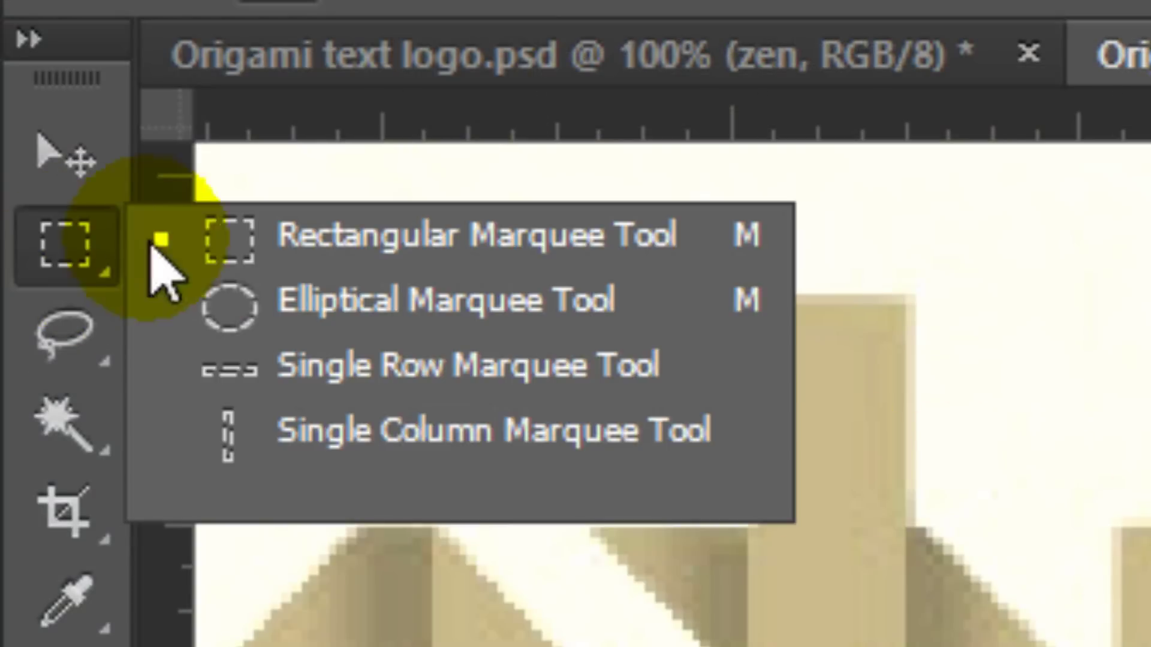
{"action": "left_click", "coordinate": [237, 240]}
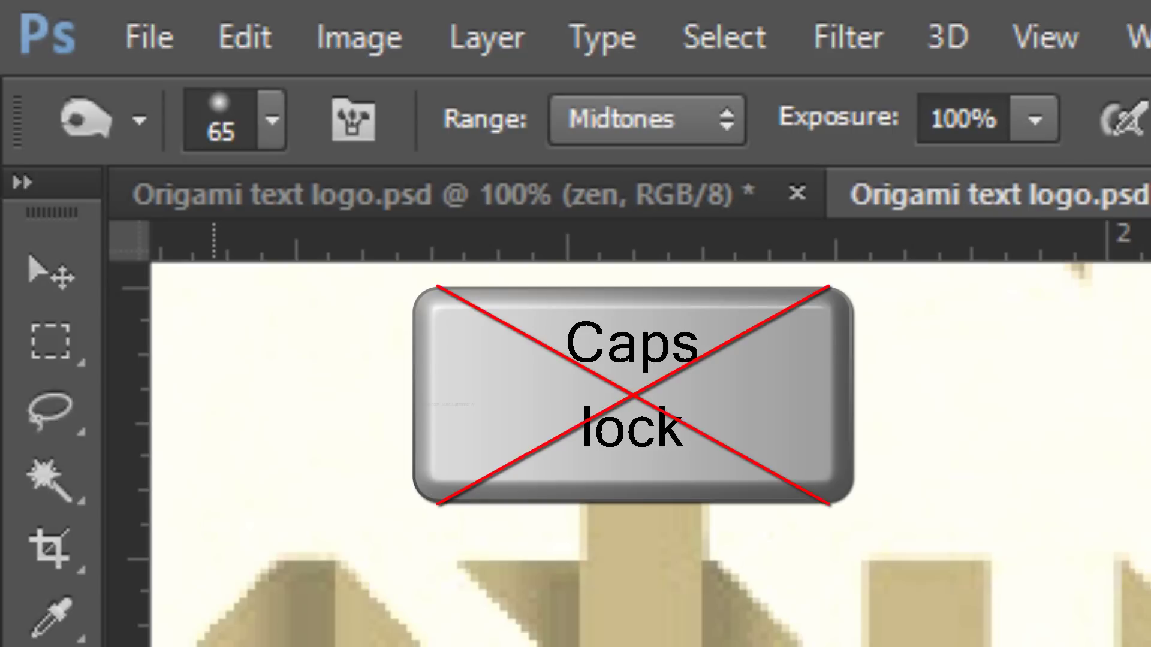
Step: Bring up the brush size/hardness picker and the detailed Brush settings panel
{"action": "left_click", "coordinate": [272, 123]}
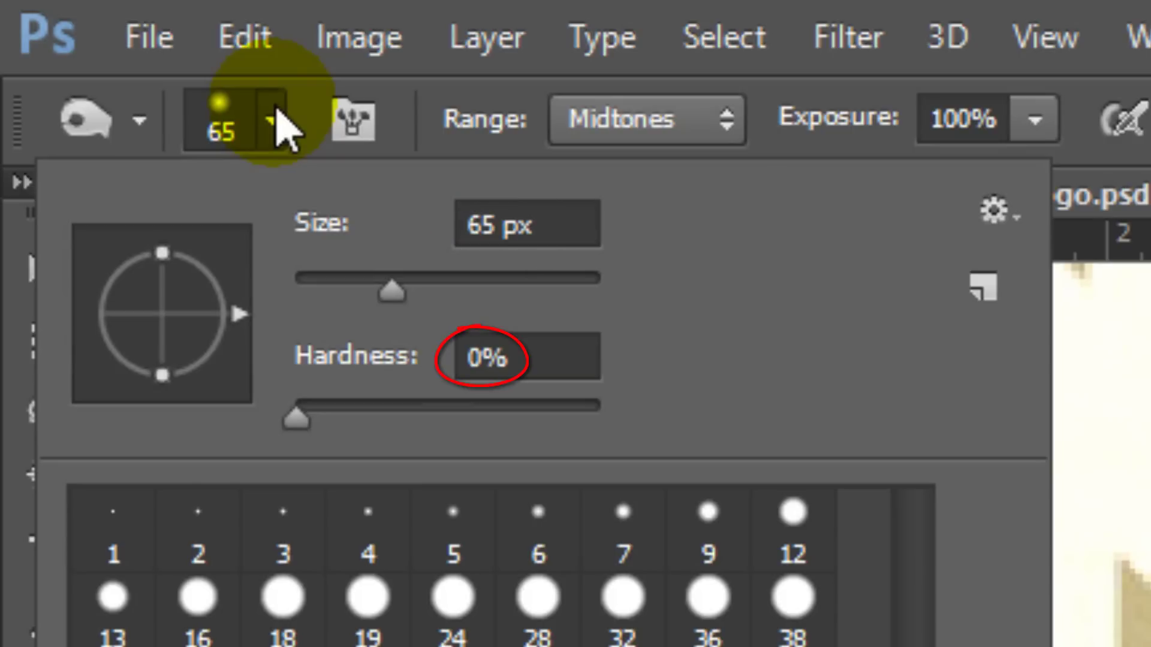
{"action": "key", "text": "F5"}
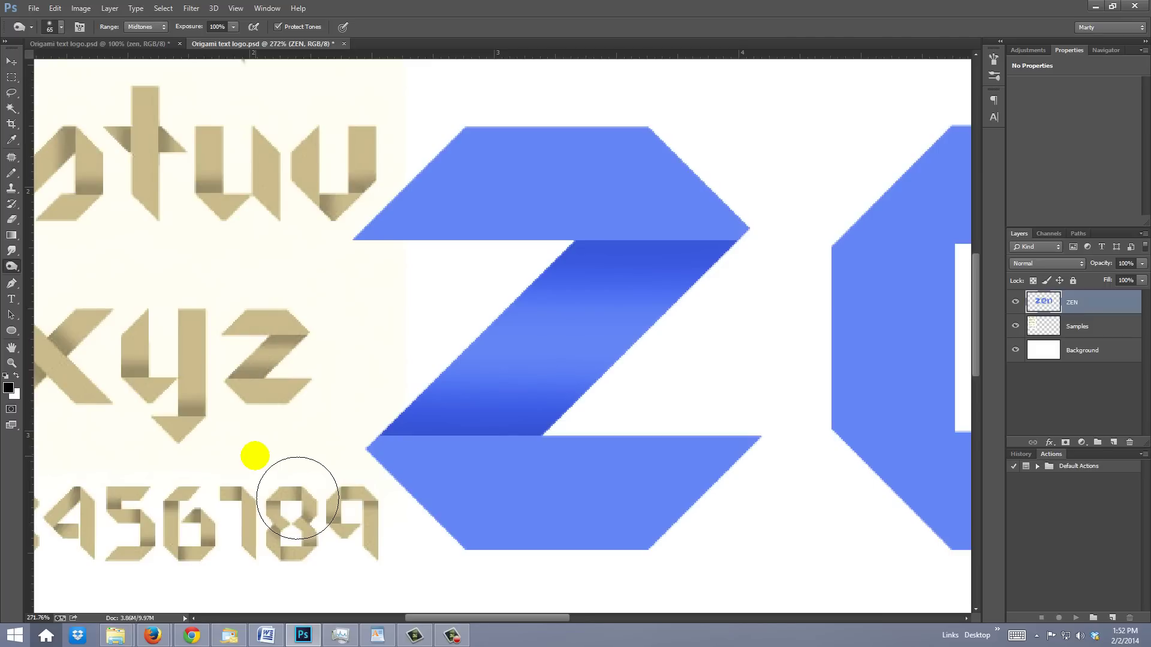
Step: At actual size, drag the Samples alphabet down under the Z, then zoom onto the e
{"action": "key", "text": "ctrl+1"}
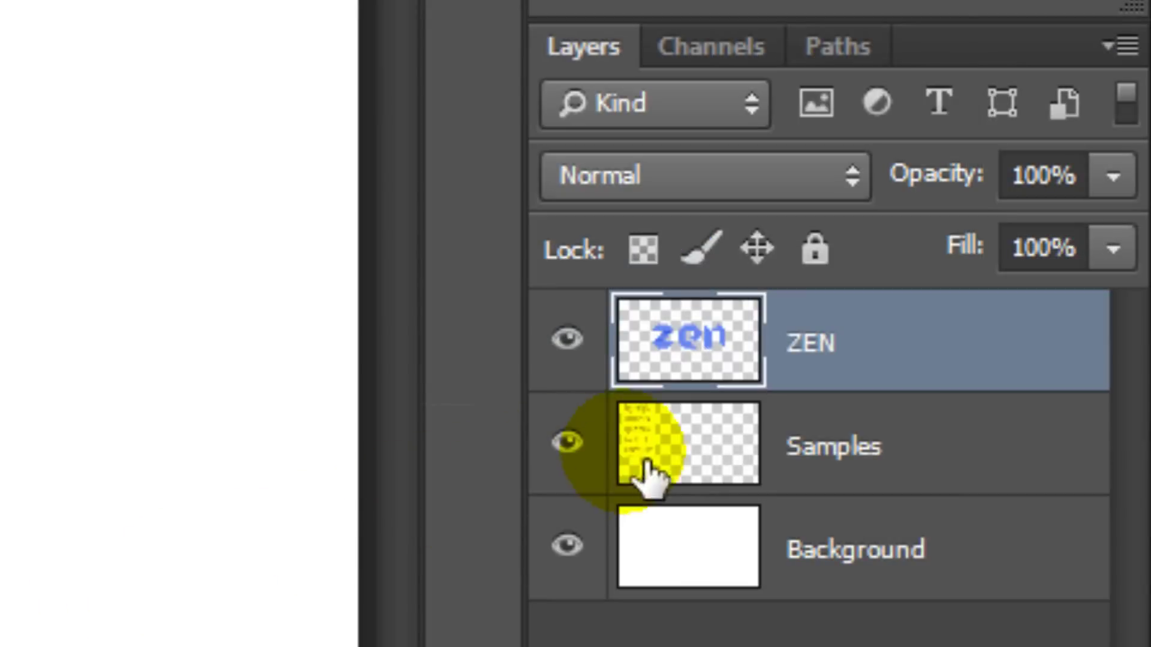
{"action": "left_click", "coordinate": [1044, 327]}
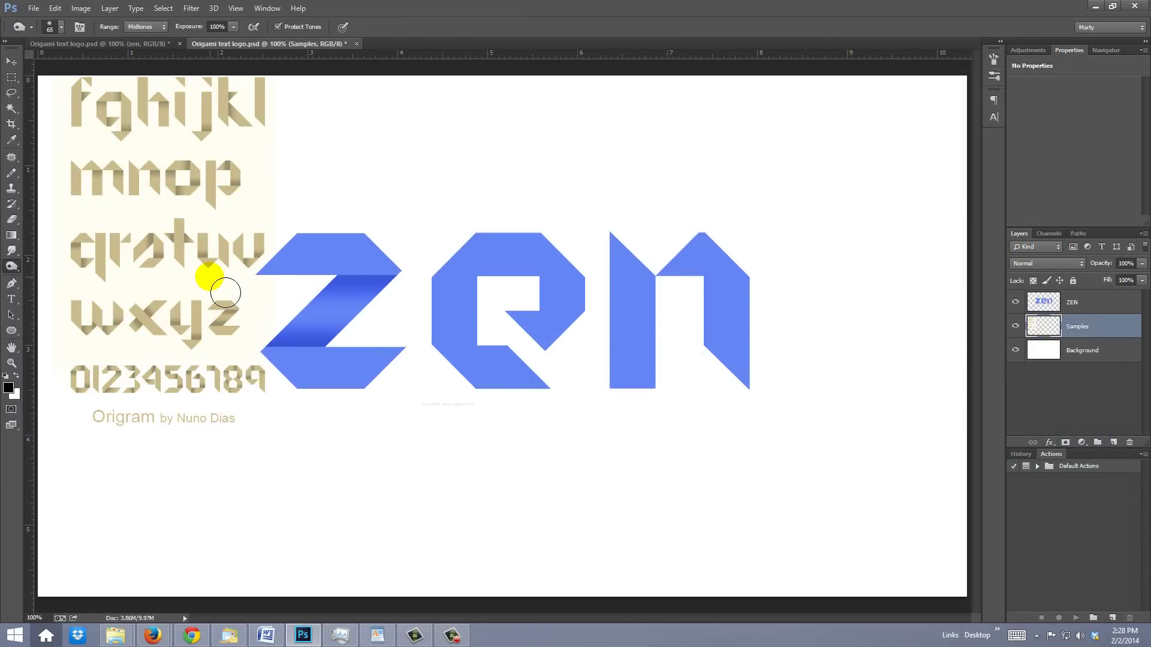
{"action": "key", "text": "v"}
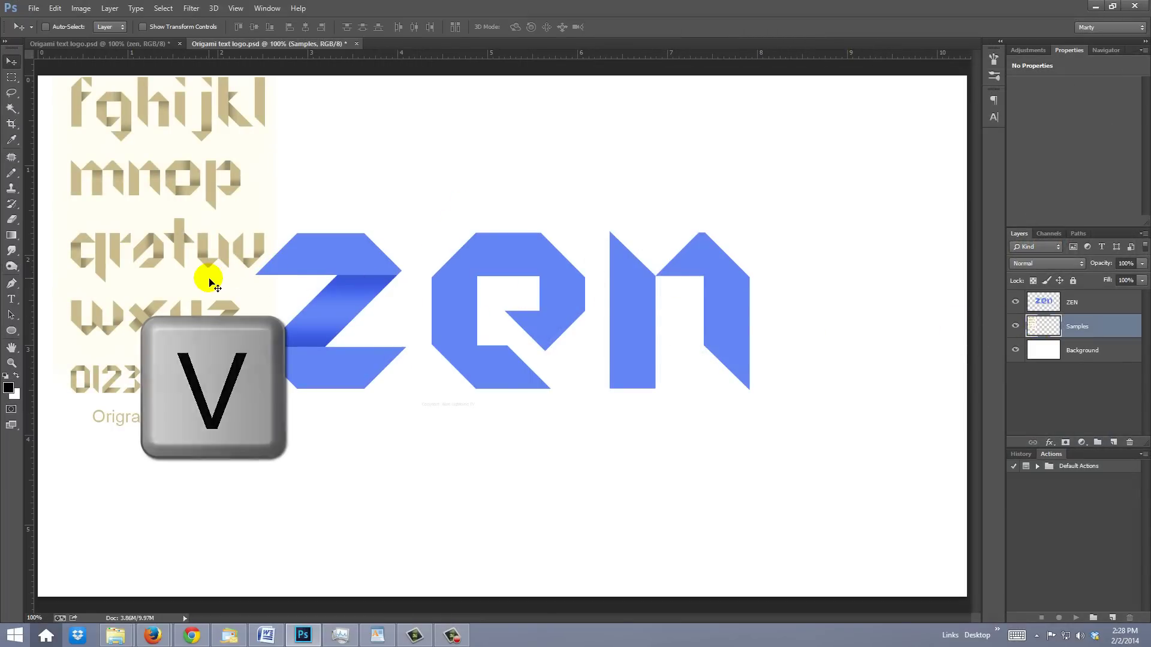
{"action": "left_click_drag", "start_coordinate": [188, 282], "coordinate": [379, 423]}
{"action": "left_click_drag", "start_coordinate": [400, 273], "coordinate": [376, 410]}
{"action": "key", "text": "z"}
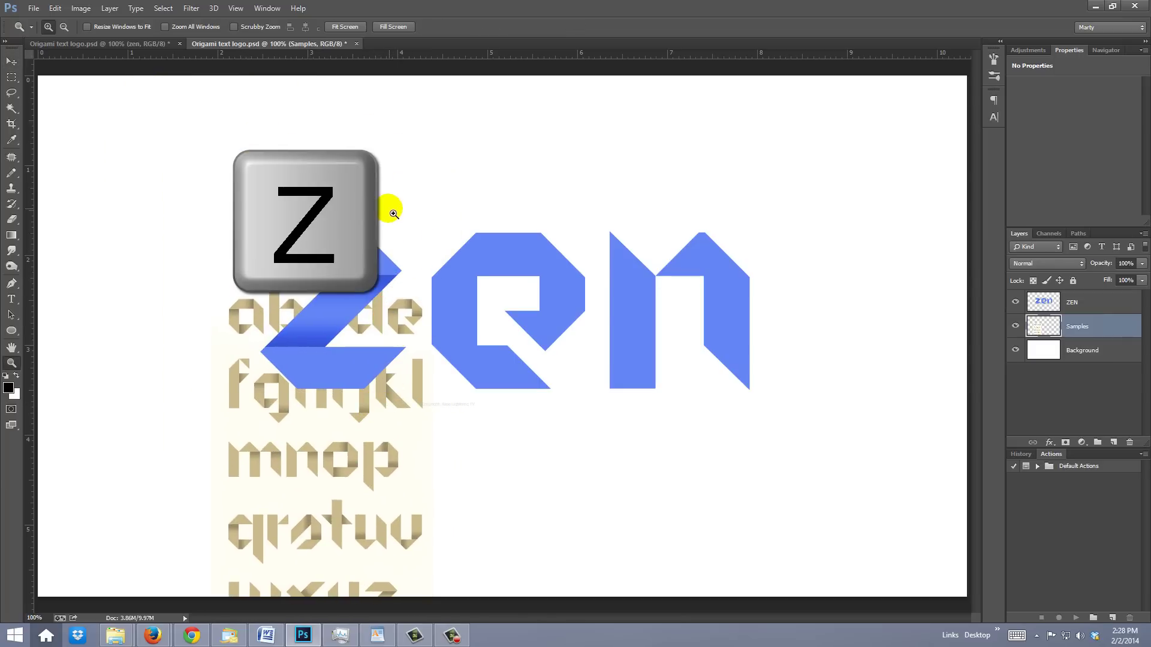
{"action": "left_click_drag", "start_coordinate": [381, 213], "coordinate": [594, 406]}
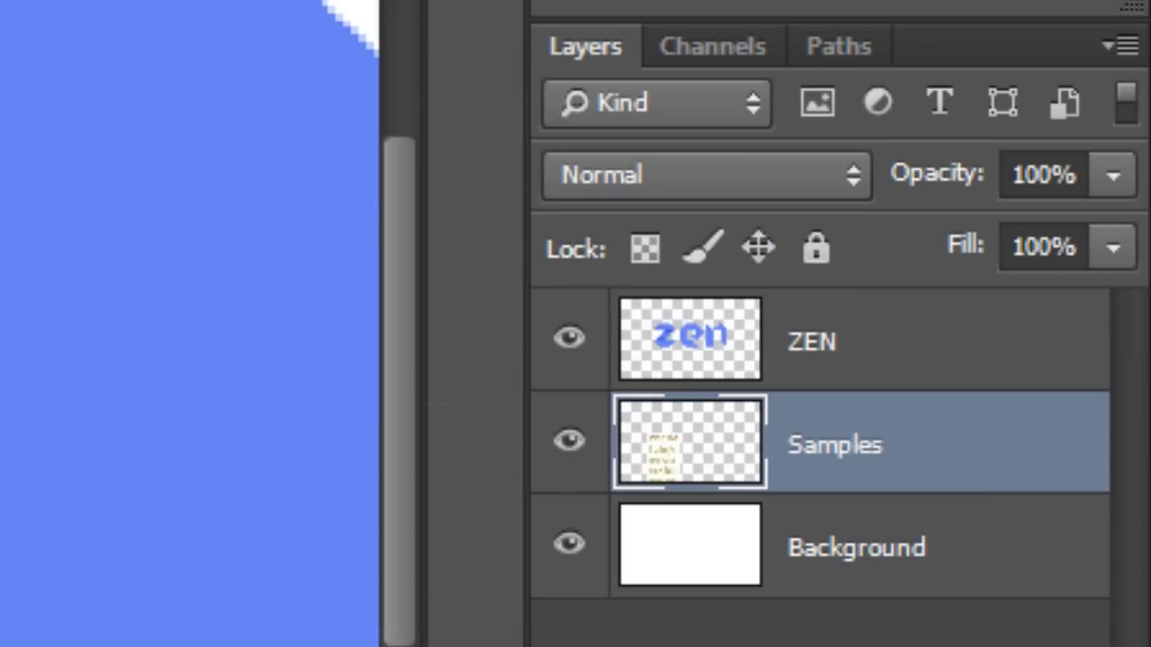
Step: Burn fold shading onto the e and n on the ZEN layer, then view at 100%
{"action": "left_click", "coordinate": [695, 351]}
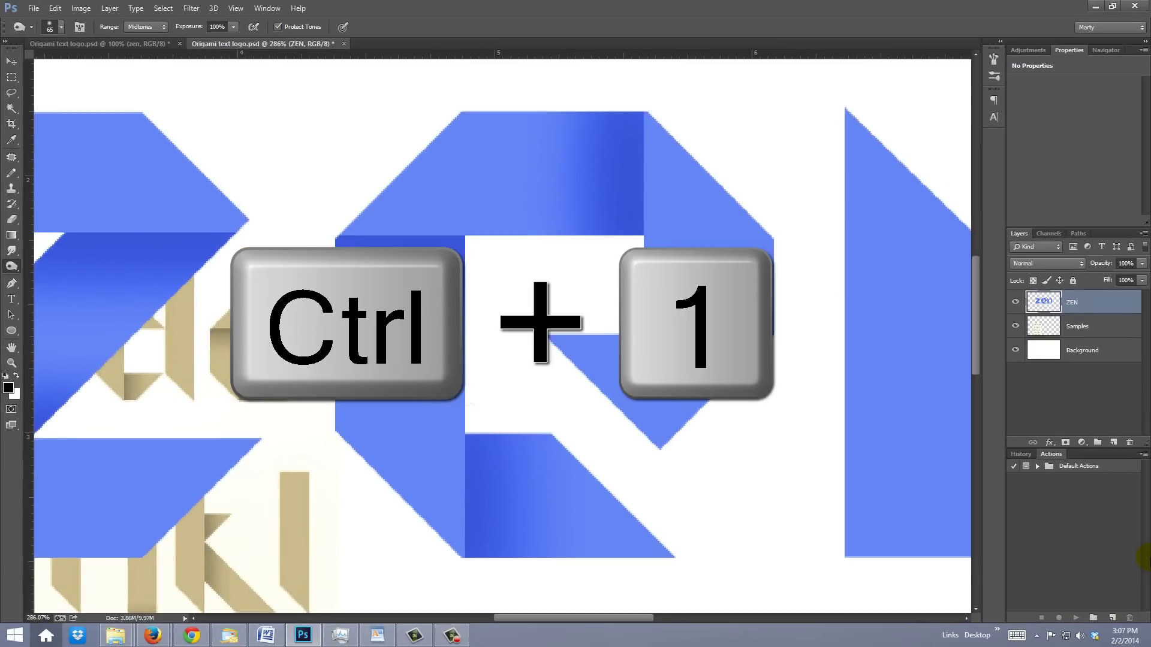
{"action": "key", "text": "ctrl+1"}
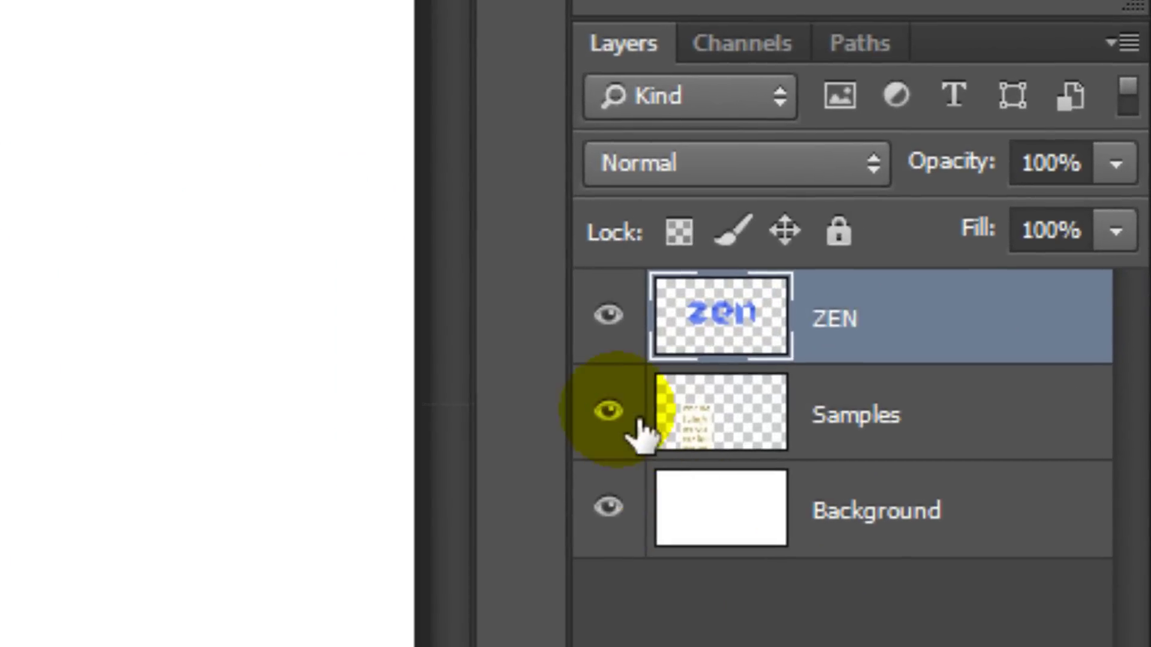
Step: Hide the Samples alphabet layer and set up horizontal type in Labtop at 29 pt
{"action": "left_click", "coordinate": [1017, 327]}
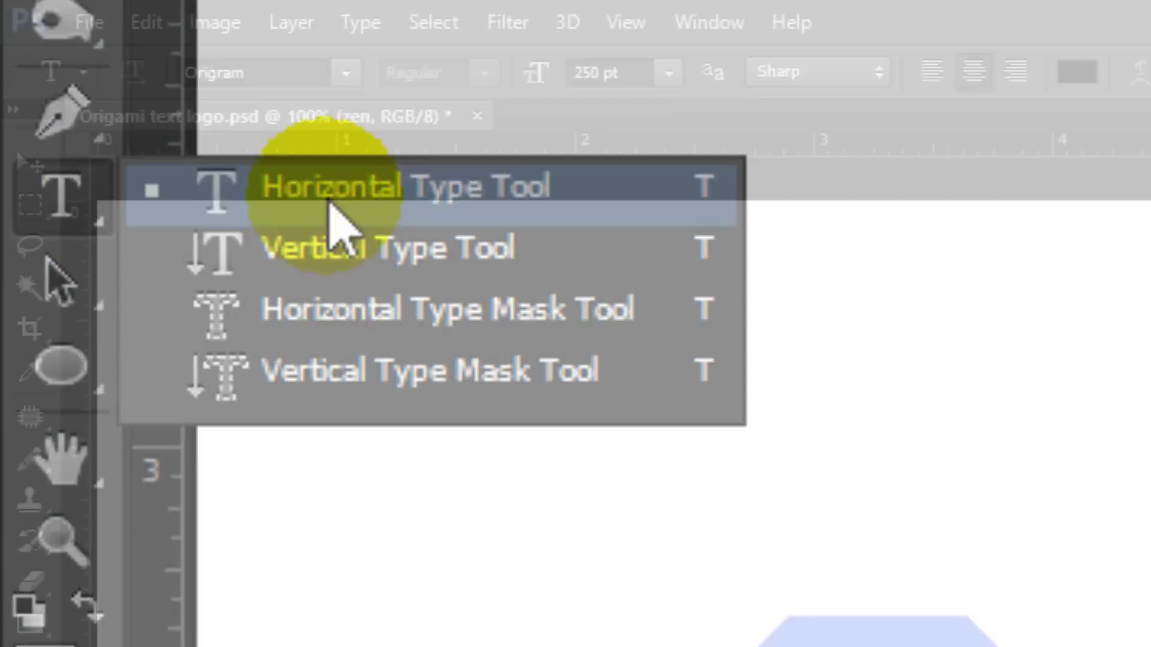
{"action": "left_click", "coordinate": [339, 206]}
{"action": "left_click", "coordinate": [341, 72]}
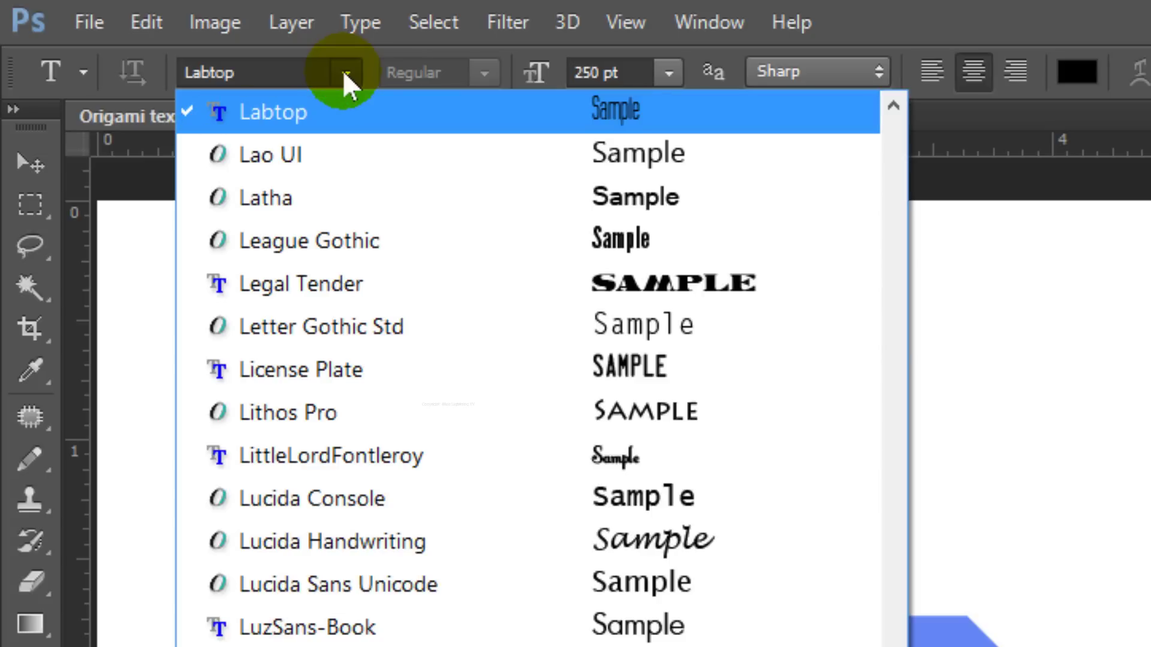
{"action": "left_click", "coordinate": [346, 73]}
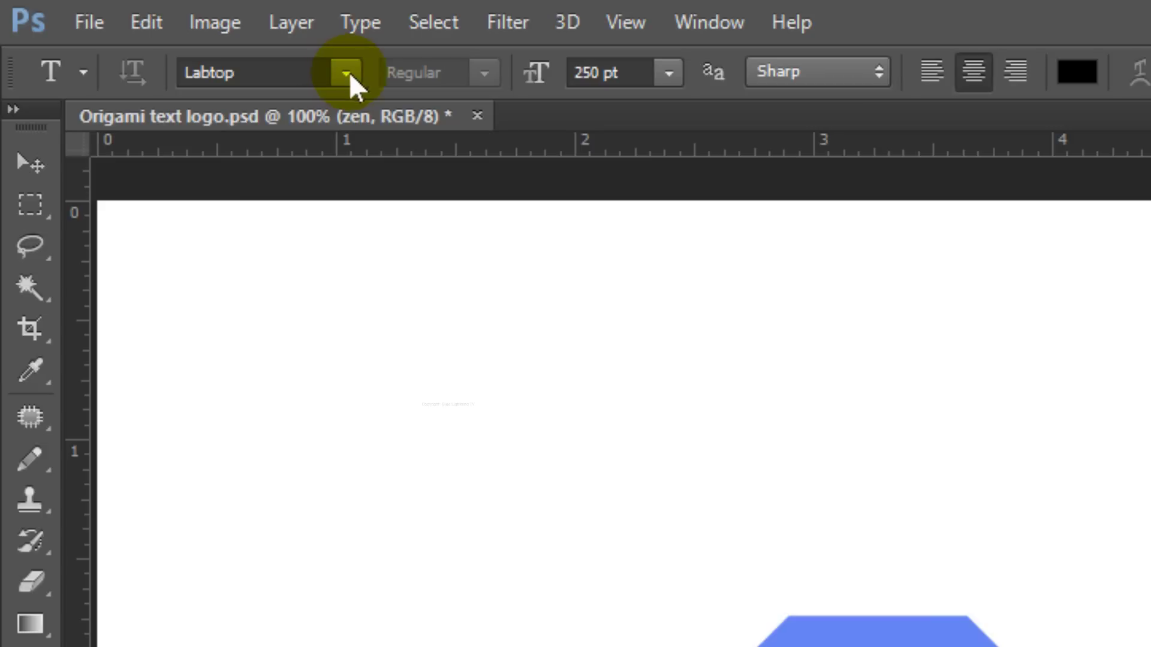
{"action": "left_click", "coordinate": [611, 73]}
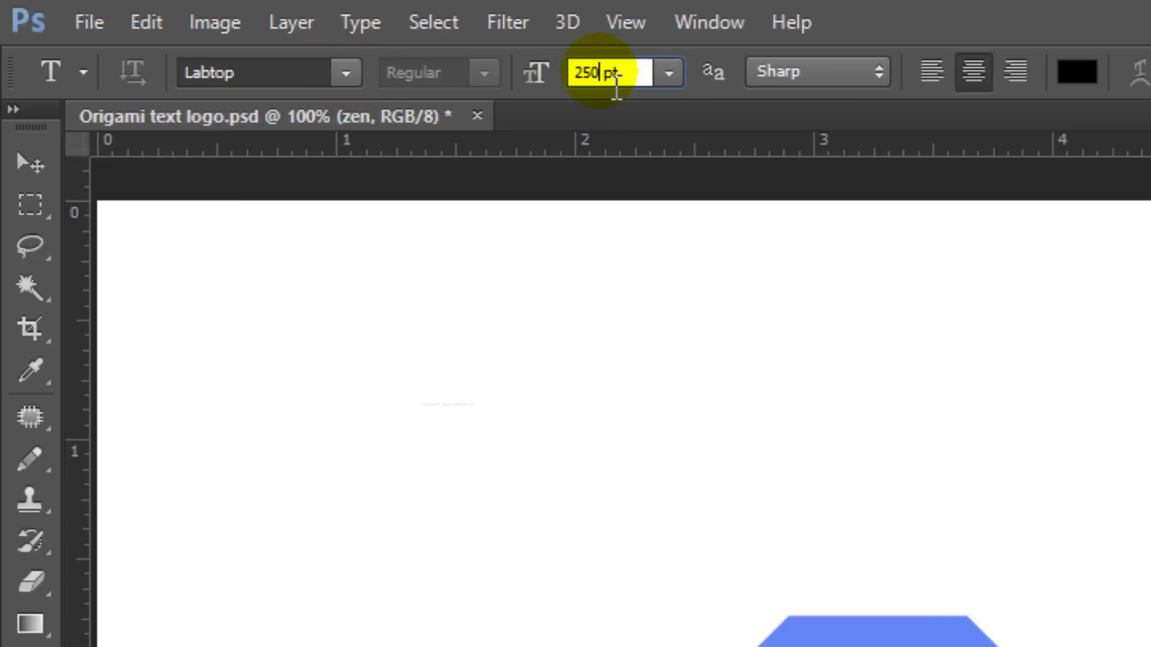
{"action": "key", "text": "BackSpace"}
{"action": "key", "text": "BackSpace"}
{"action": "type", "text": "9"}
{"action": "key", "text": "Return"}
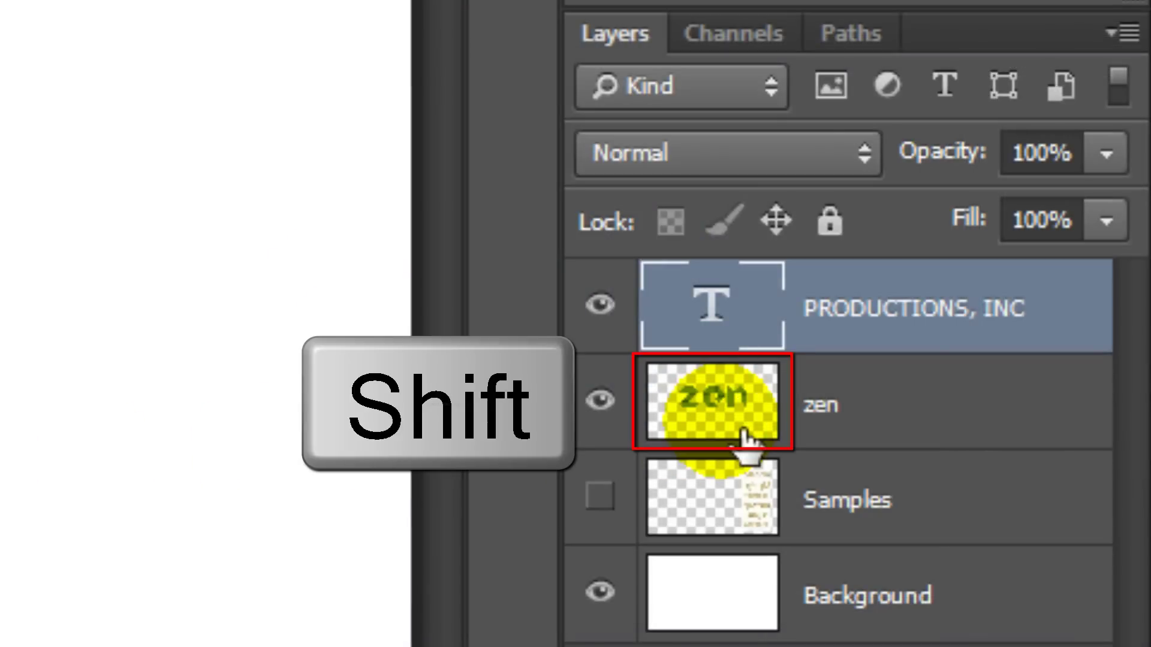
Step: Select the zen and PRODUCTIONS, INC layers and align their horizontal centres to the canvas
{"action": "left_click", "coordinate": [728, 414], "text": "shift"}
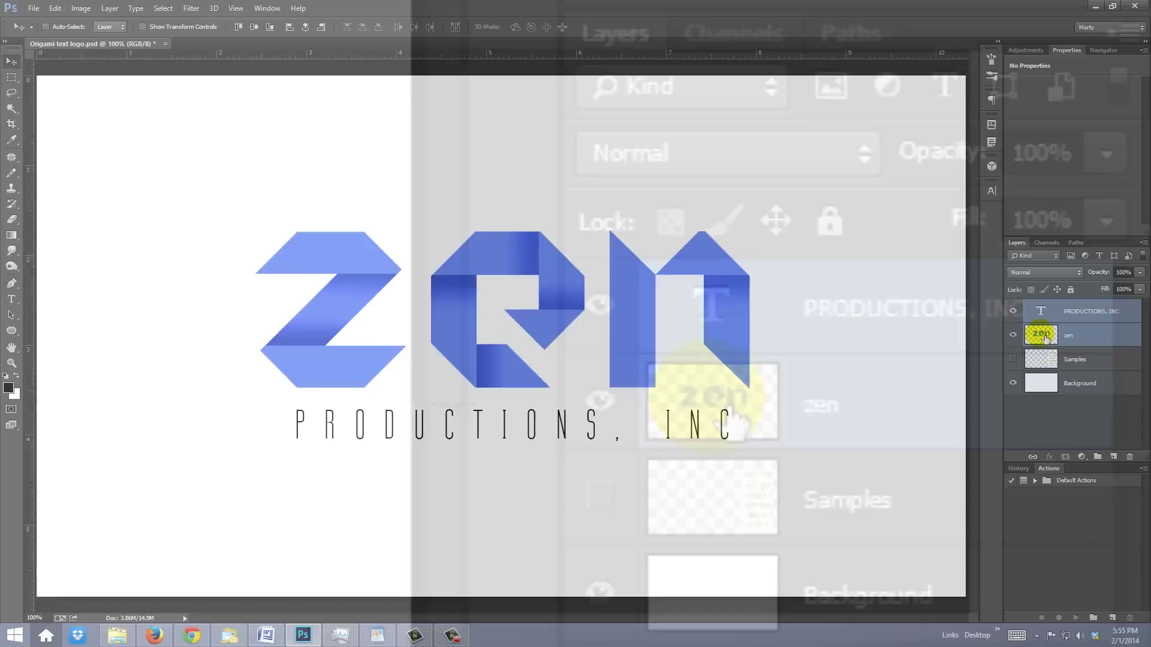
{"action": "key", "text": "ctrl+a"}
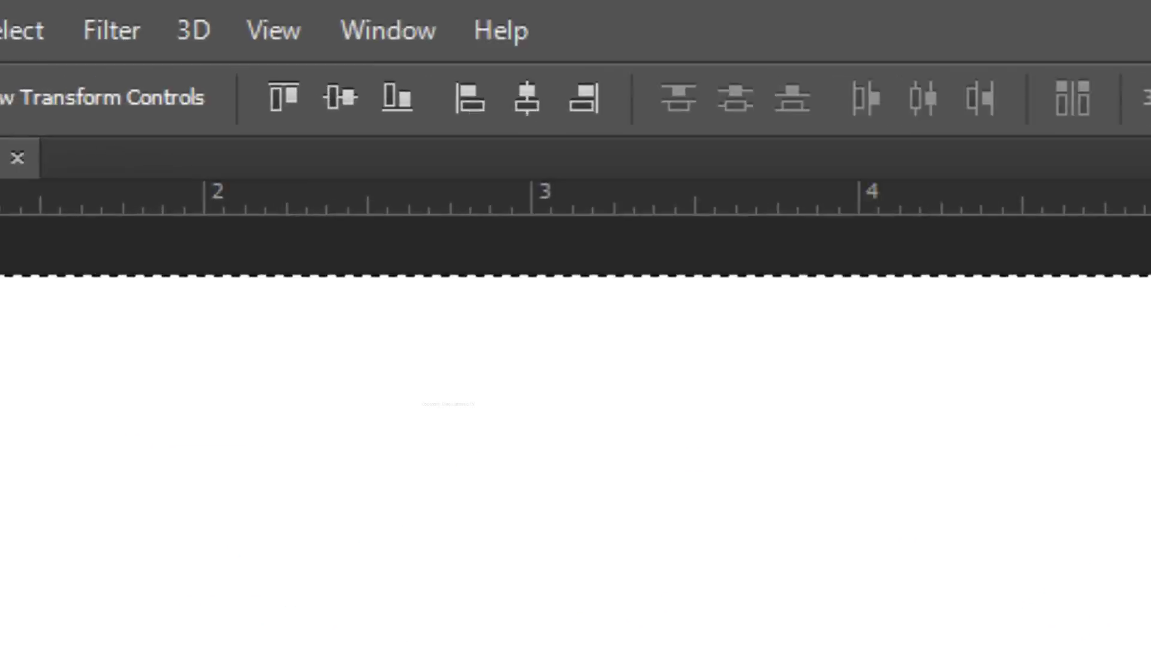
{"action": "left_click", "coordinate": [534, 103]}
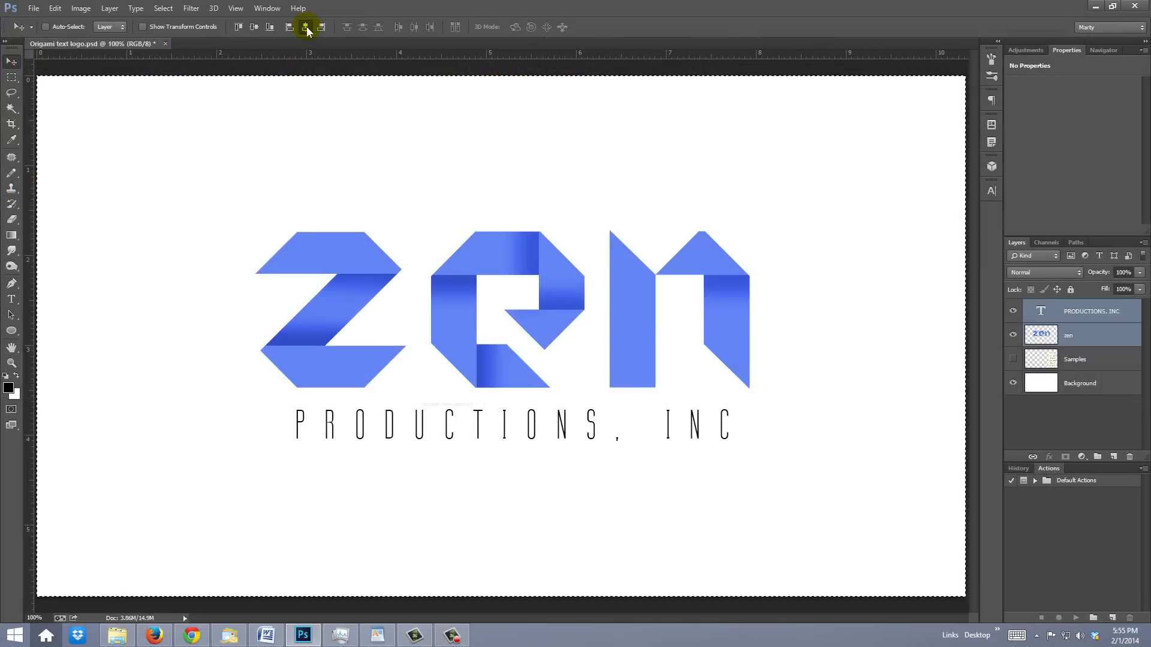
{"action": "key", "text": "ctrl+d"}
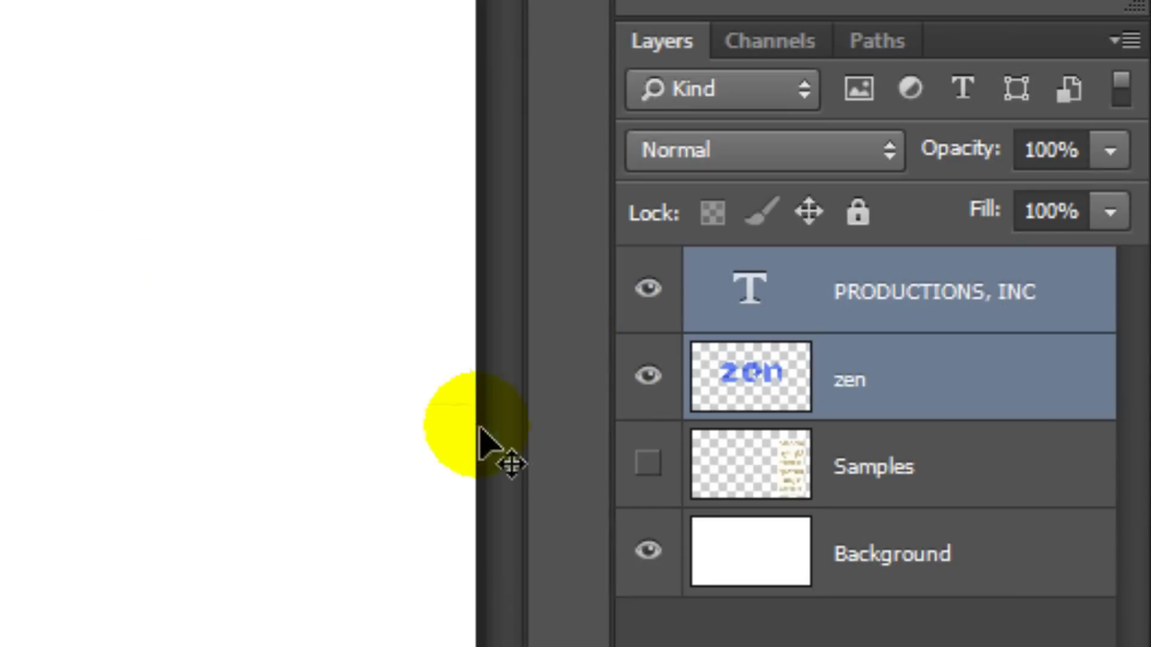
Step: On the Background layer, draw a large elliptical selection spanning the canvas
{"action": "left_click", "coordinate": [752, 572]}
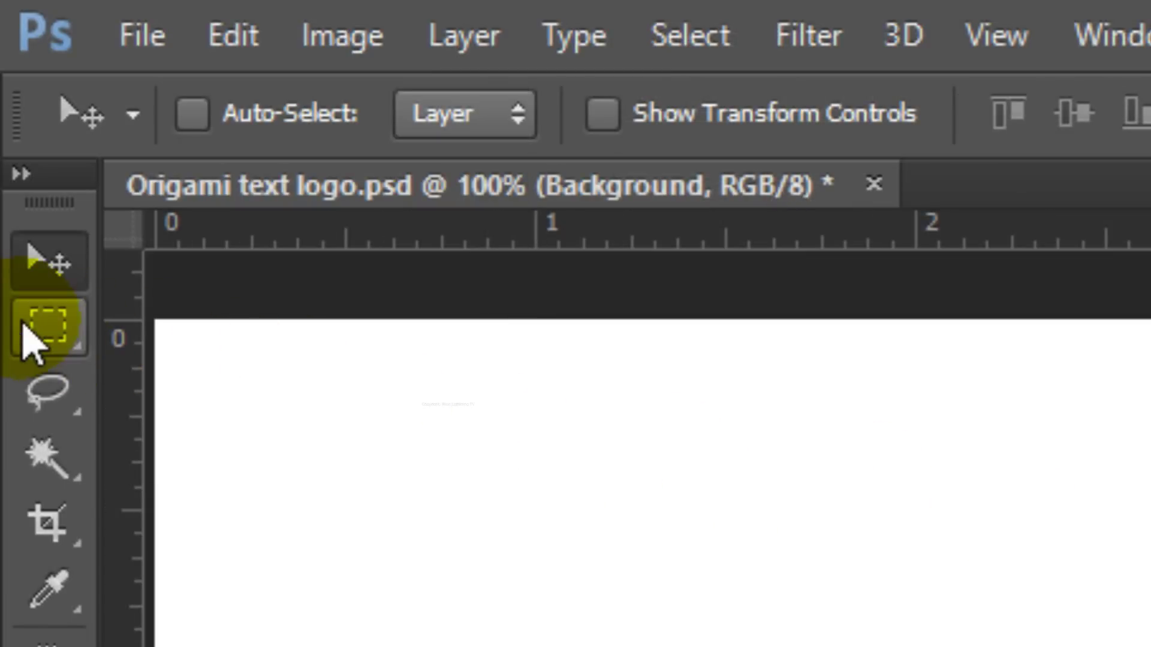
{"action": "left_click", "coordinate": [24, 326]}
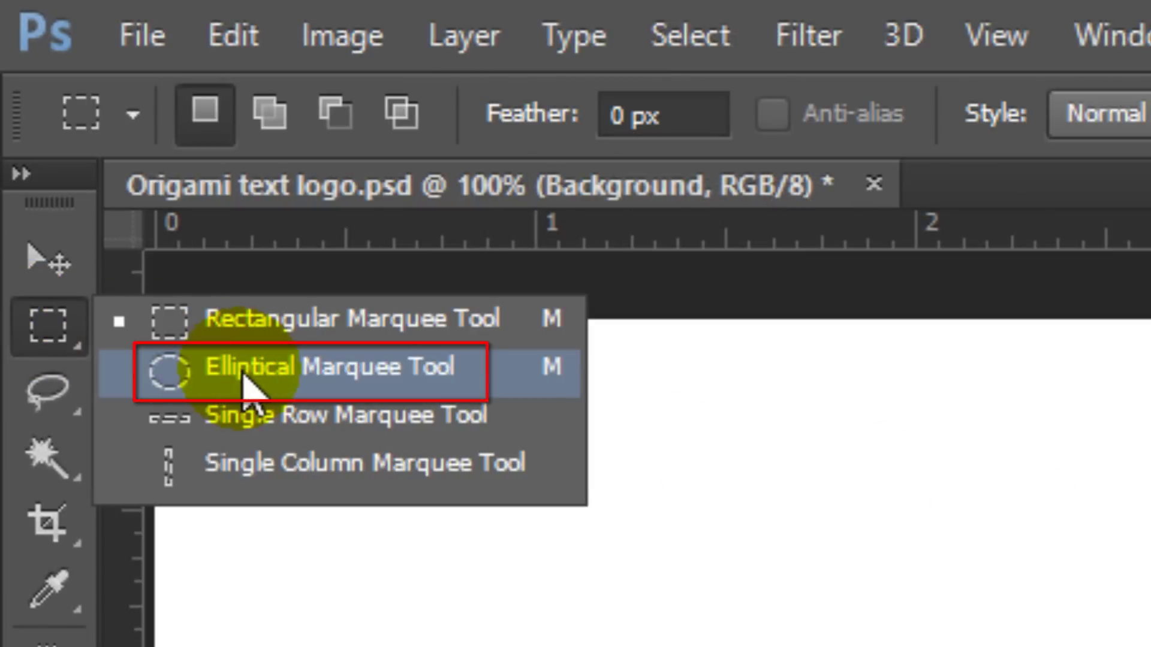
{"action": "left_click", "coordinate": [246, 379]}
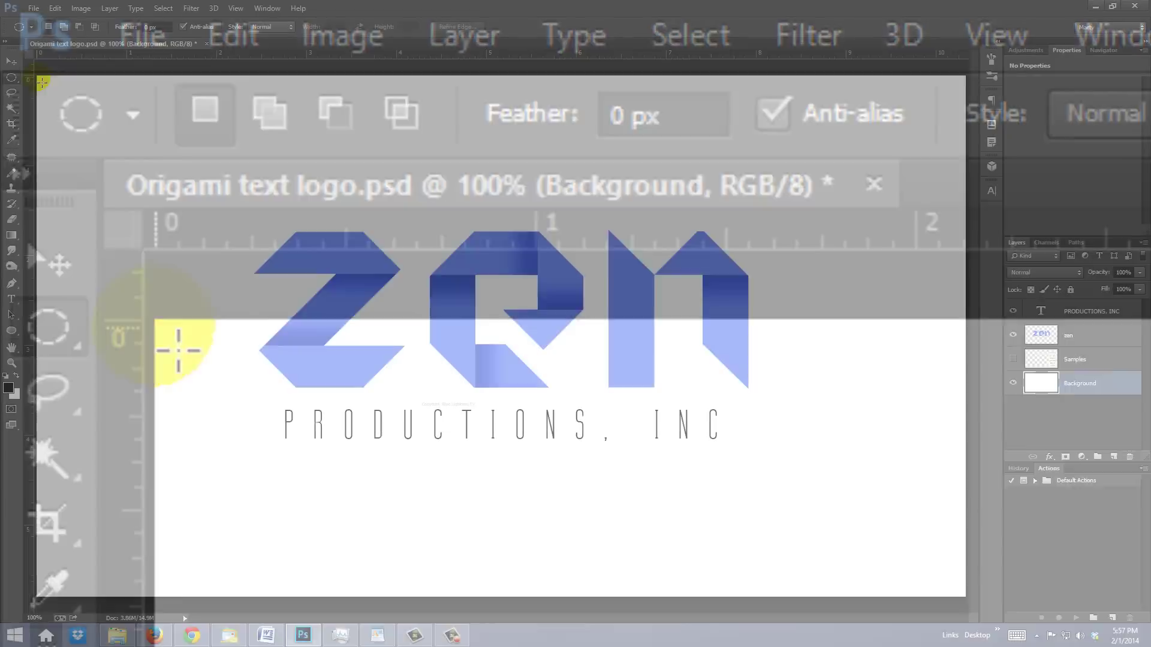
{"action": "left_click_drag", "start_coordinate": [178, 349], "coordinate": [969, 602]}
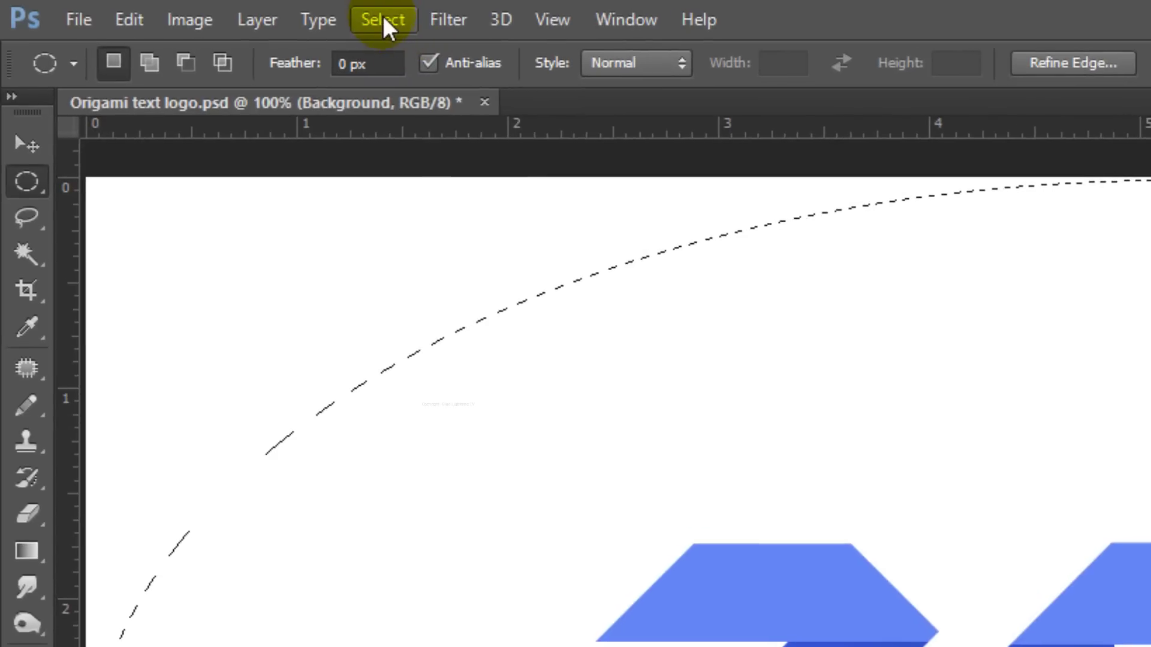
Step: Transform the oval selection about its centre to about 89% width and 76% height
{"action": "left_click", "coordinate": [383, 18]}
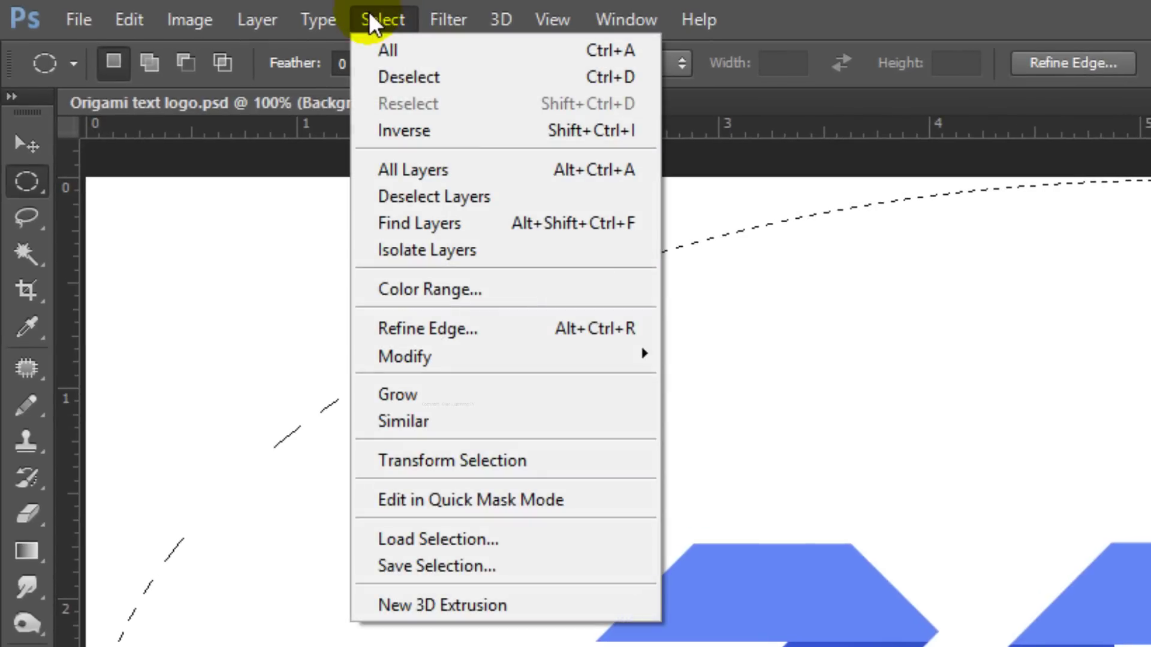
{"action": "left_click", "coordinate": [470, 462]}
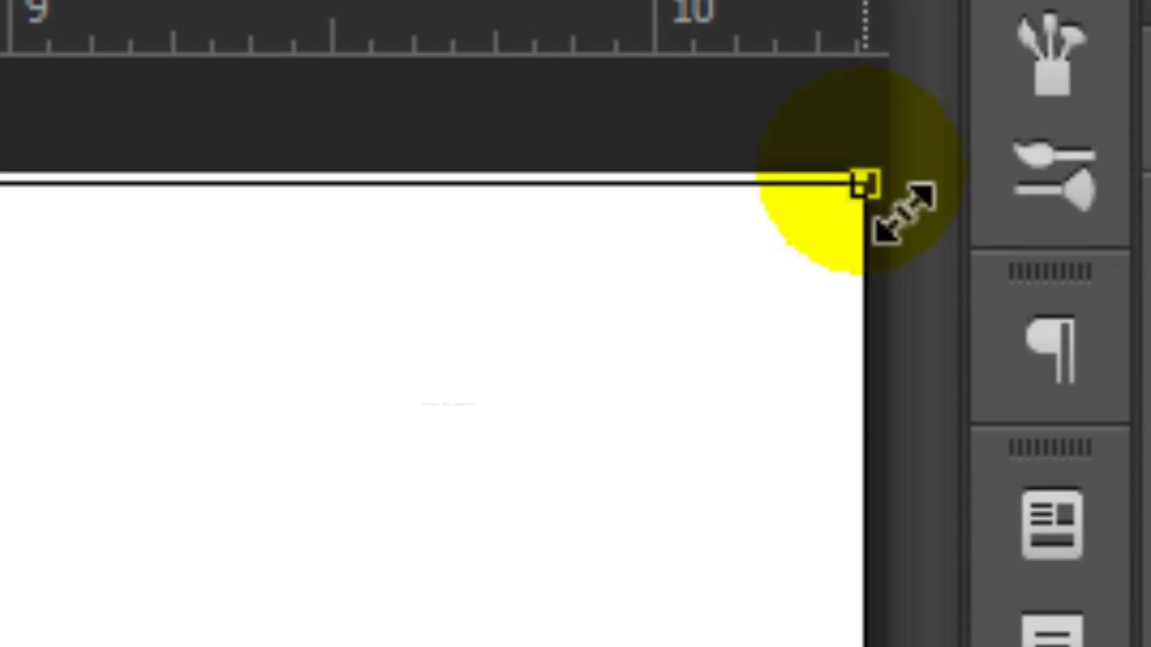
{"action": "key", "text": "shift+alt"}
{"action": "left_click_drag", "start_coordinate": [902, 213], "coordinate": [578, 441]}
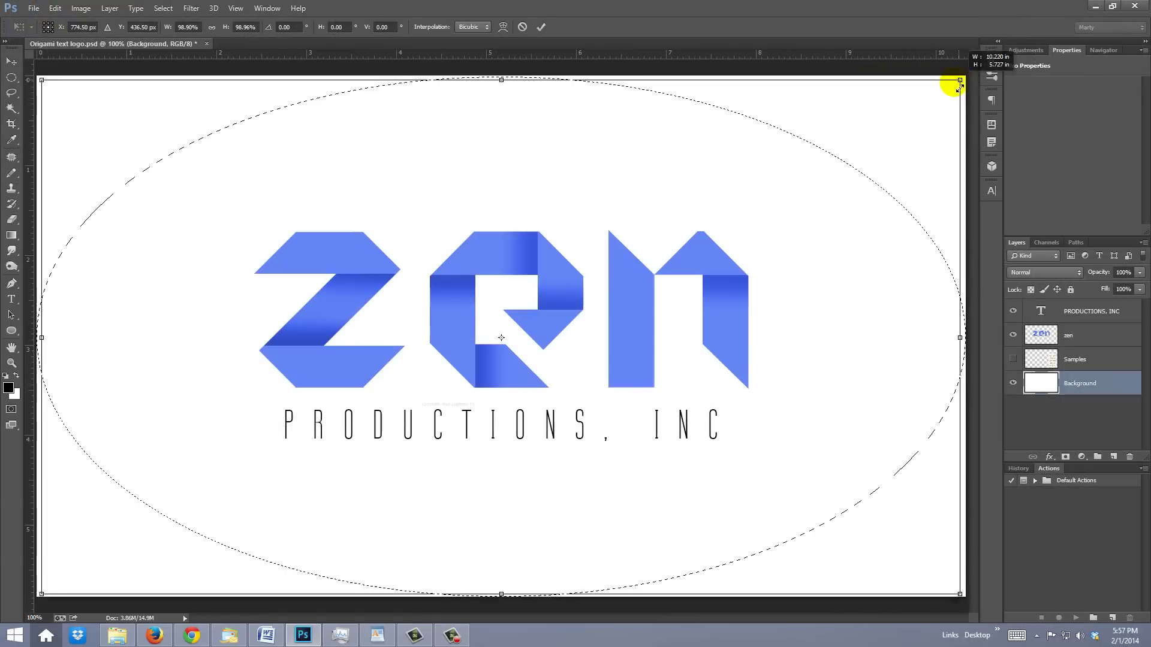
{"action": "left_click_drag", "start_coordinate": [920, 110], "coordinate": [918, 109]}
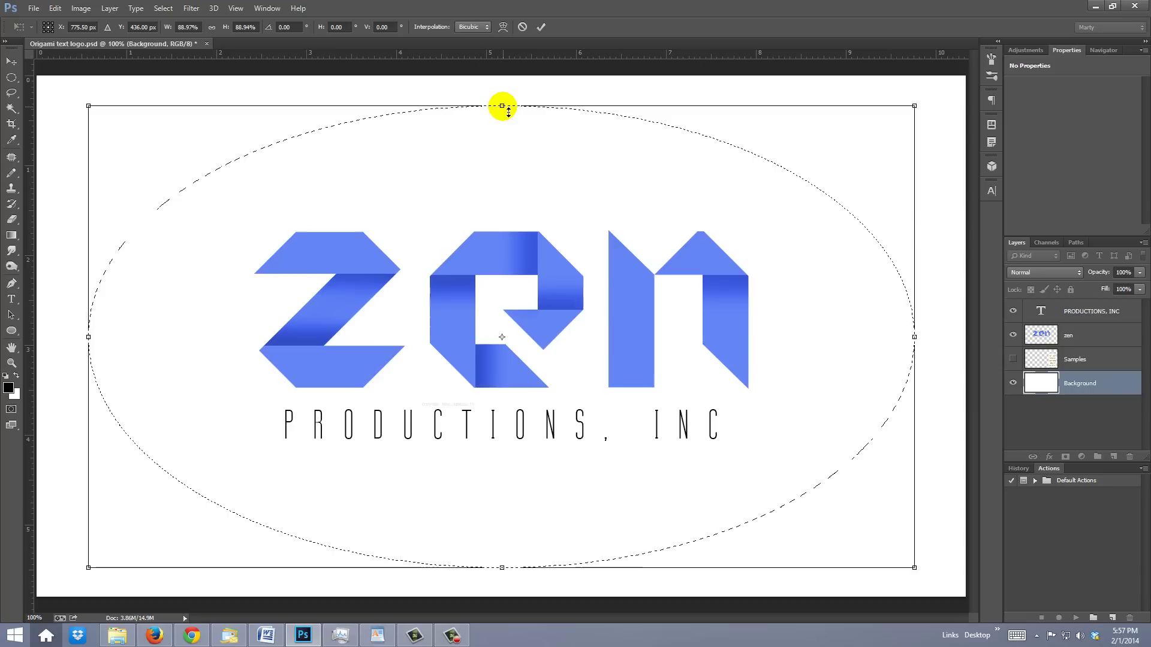
{"action": "key", "text": "shift+alt"}
{"action": "left_click_drag", "start_coordinate": [503, 105], "coordinate": [502, 139]}
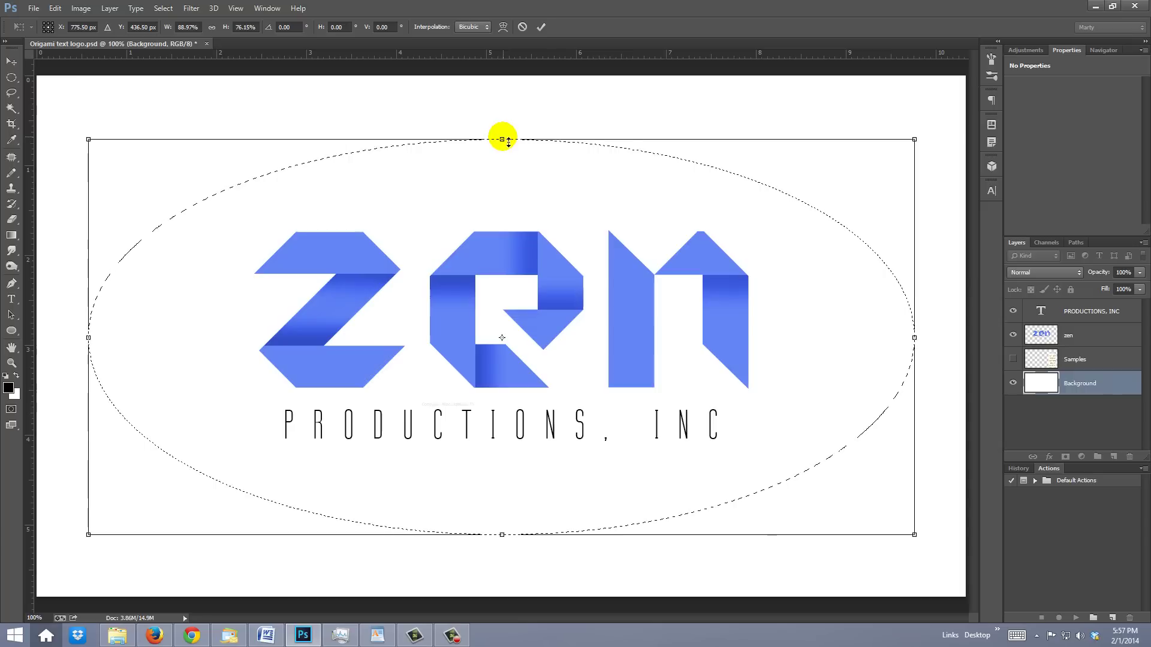
{"action": "key", "text": "Return"}
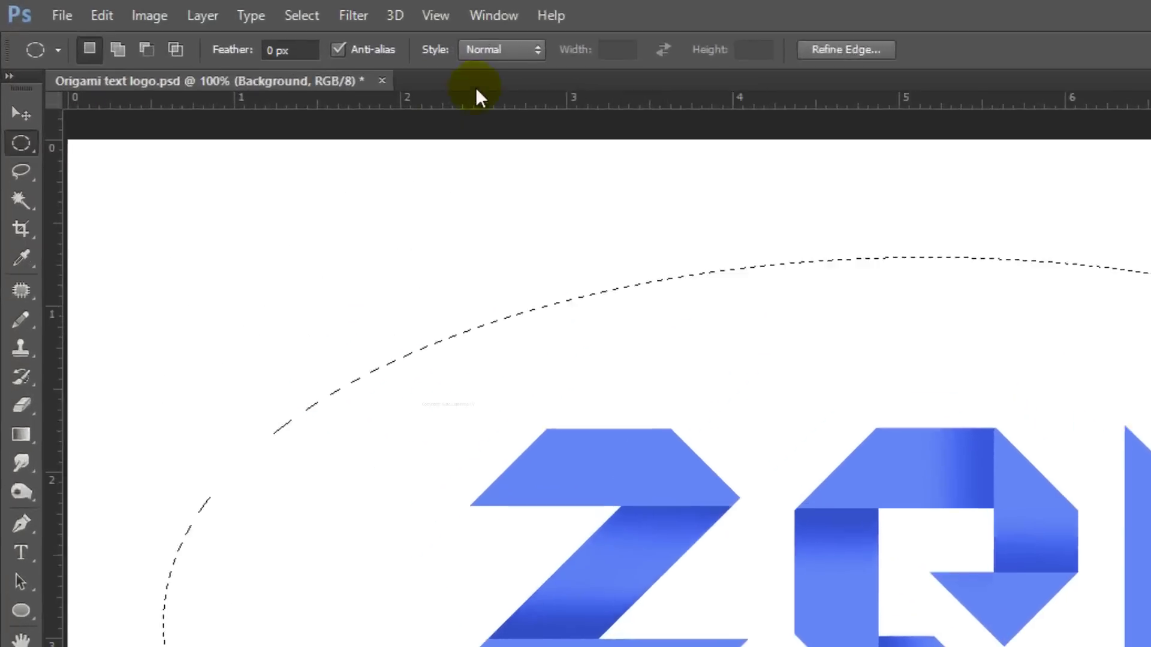
Step: Feather the oval selection by 100 pixels
{"action": "left_click", "coordinate": [163, 8]}
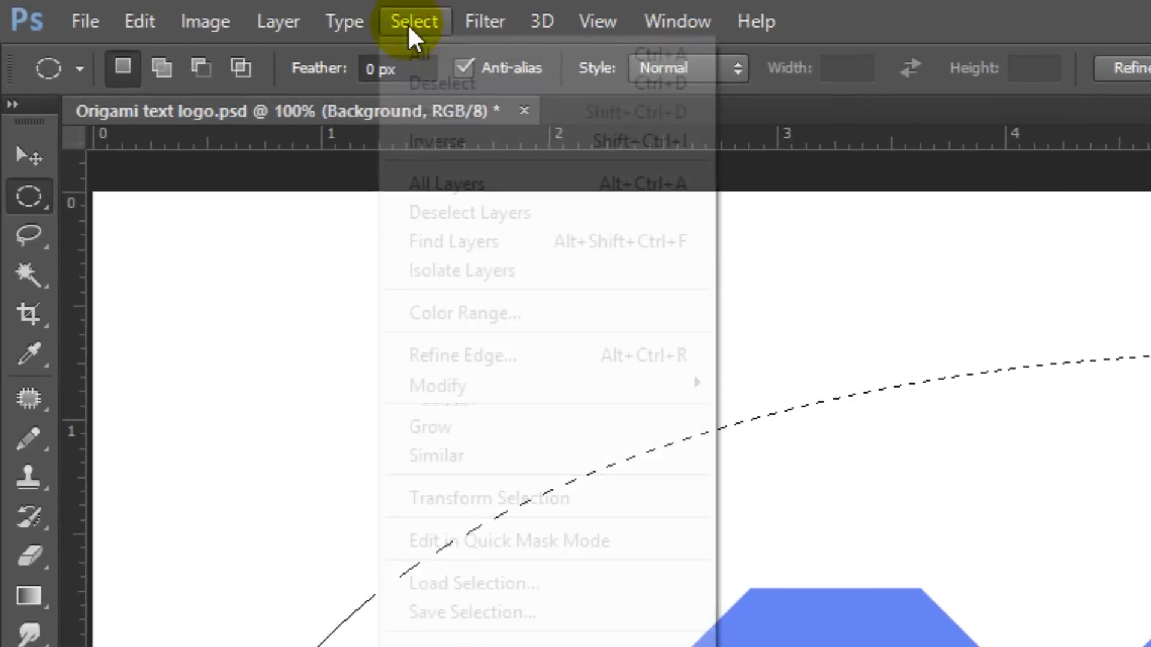
{"action": "mouse_move", "coordinate": [429, 387]}
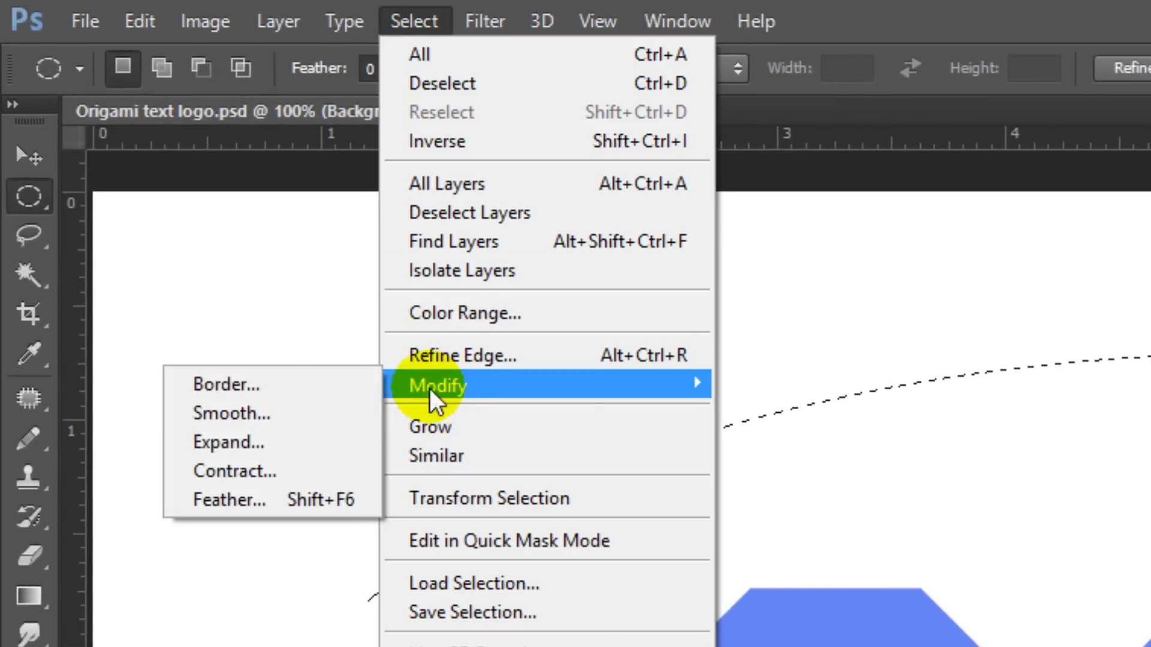
{"action": "left_click", "coordinate": [250, 505]}
{"action": "type", "text": "100"}
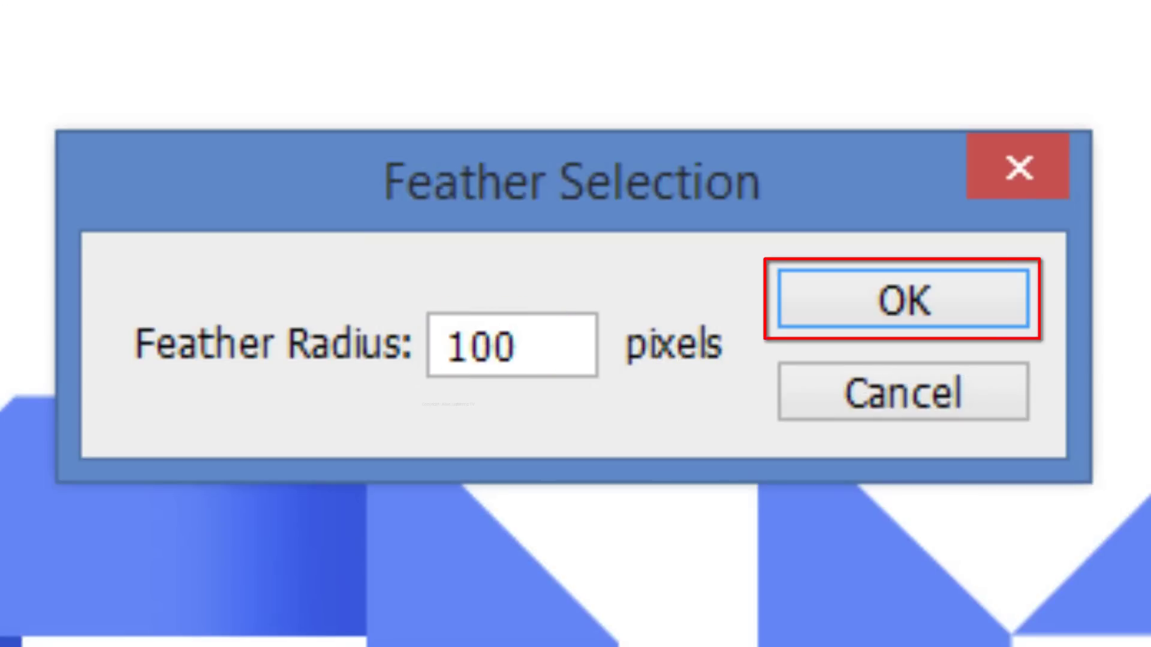
{"action": "key", "text": "Return"}
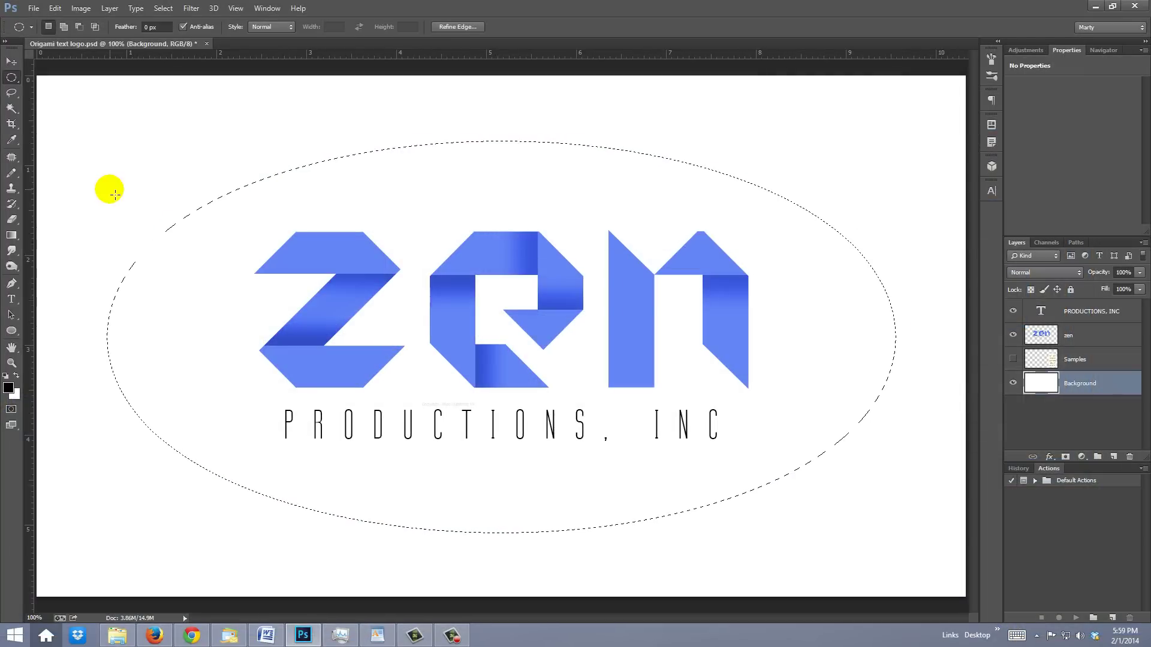
Step: Invert the selection and fill outside the oval with a pale blue sampled from the logo
{"action": "key", "text": "ctrl+shift+i"}
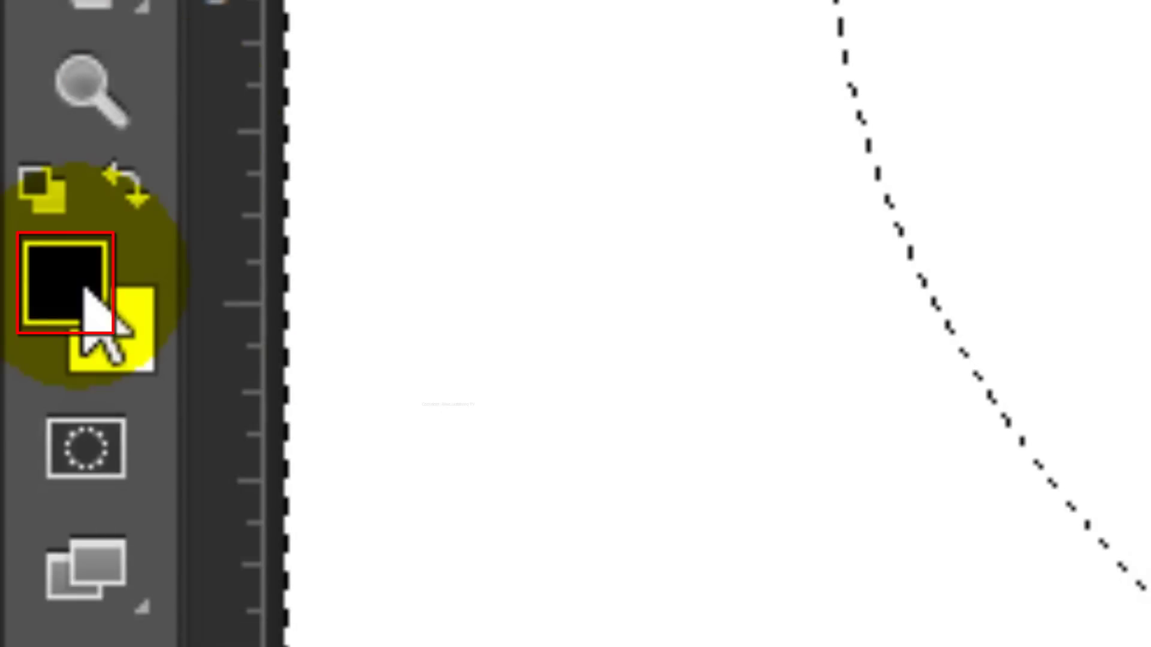
{"action": "left_click", "coordinate": [84, 289]}
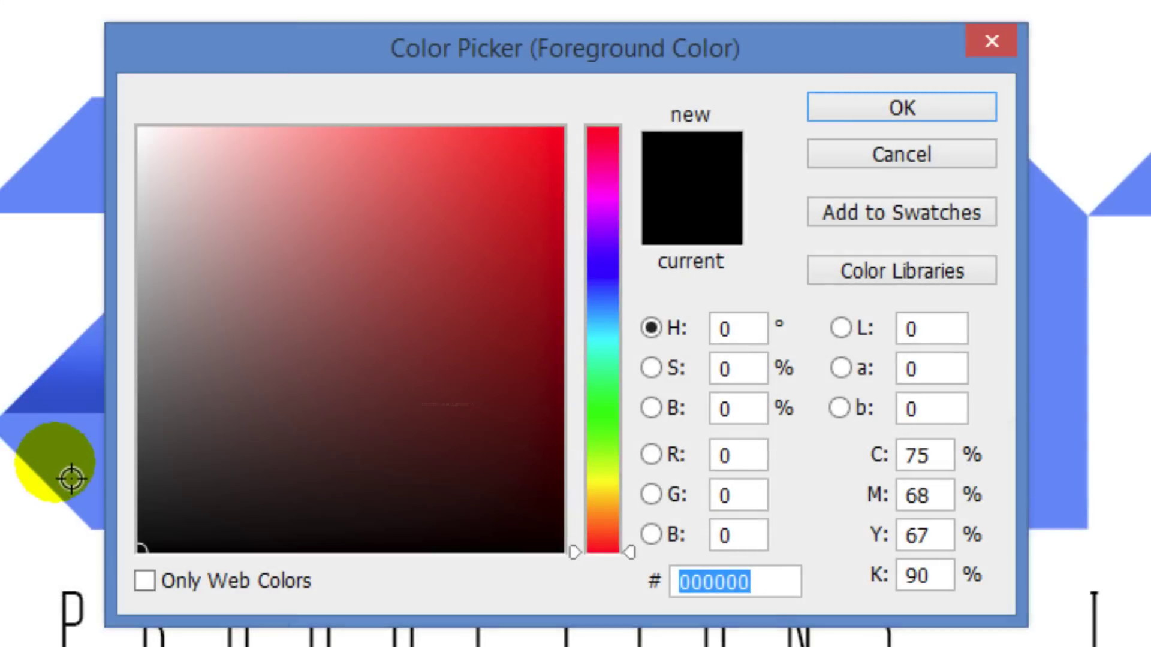
{"action": "left_click", "coordinate": [96, 476]}
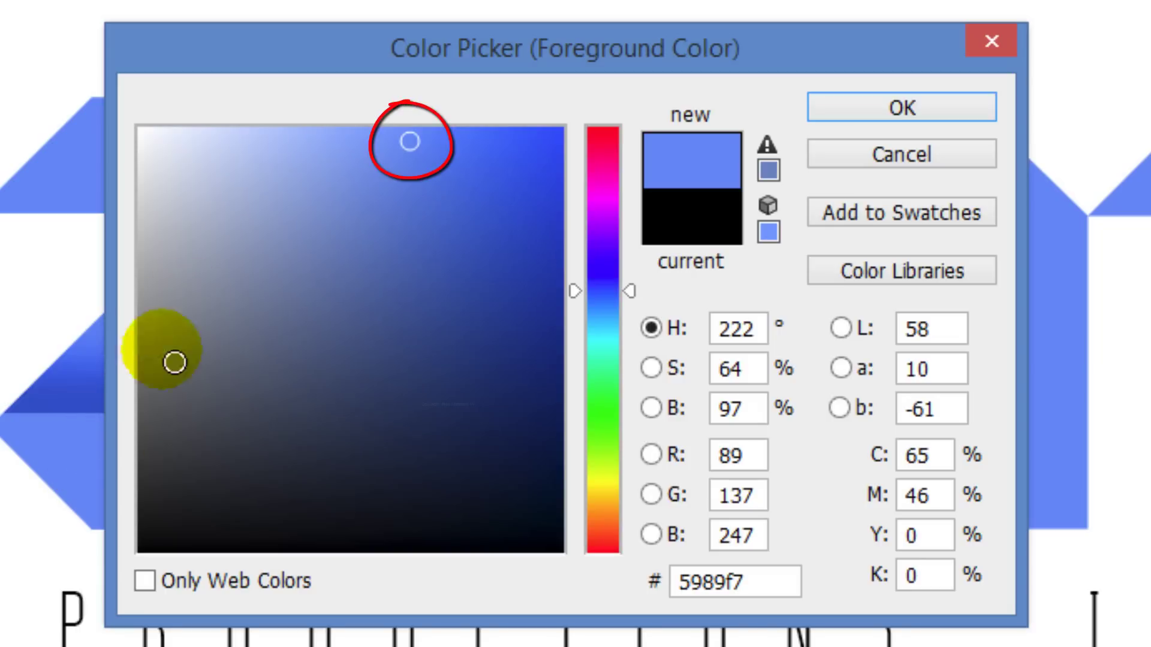
{"action": "left_click", "coordinate": [264, 139]}
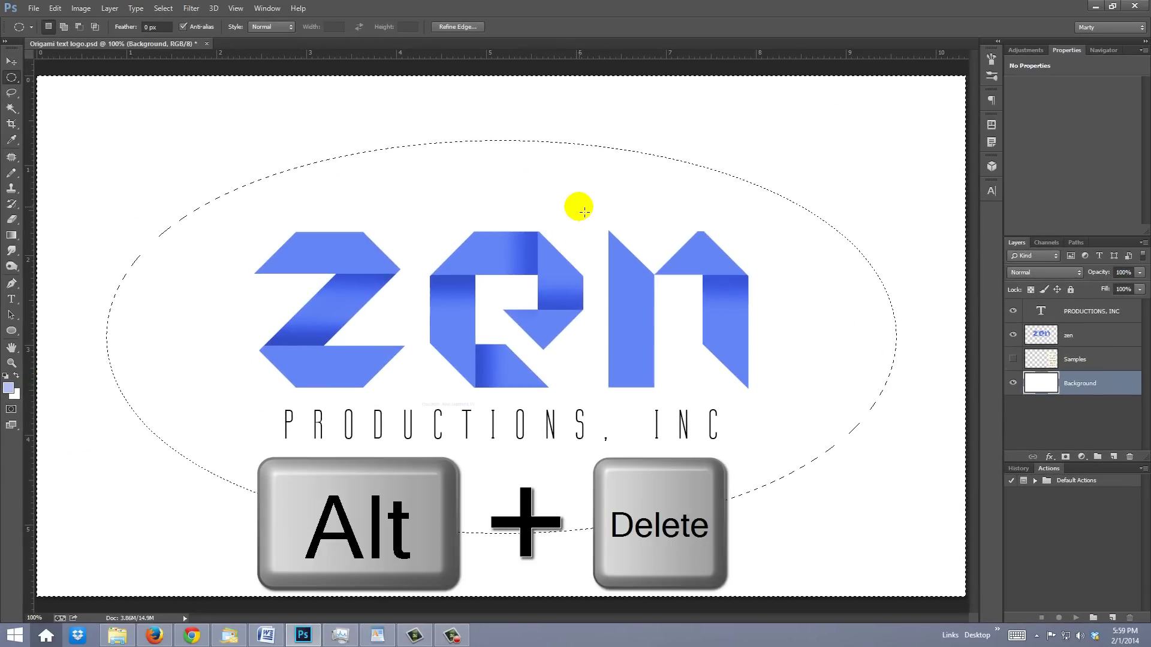
{"action": "key", "text": "alt+Delete"}
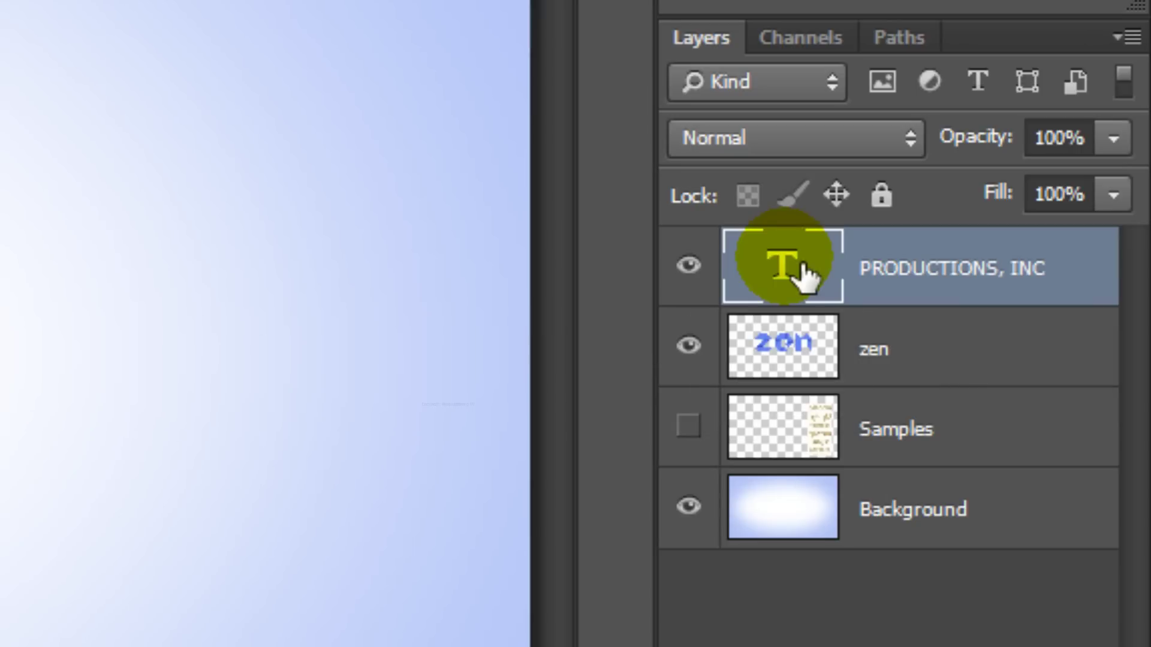
Step: Stamp all visible layers into a merged Layer 1 and bring up the Filter Gallery
{"action": "key", "text": "ctrl+shift+alt+e"}
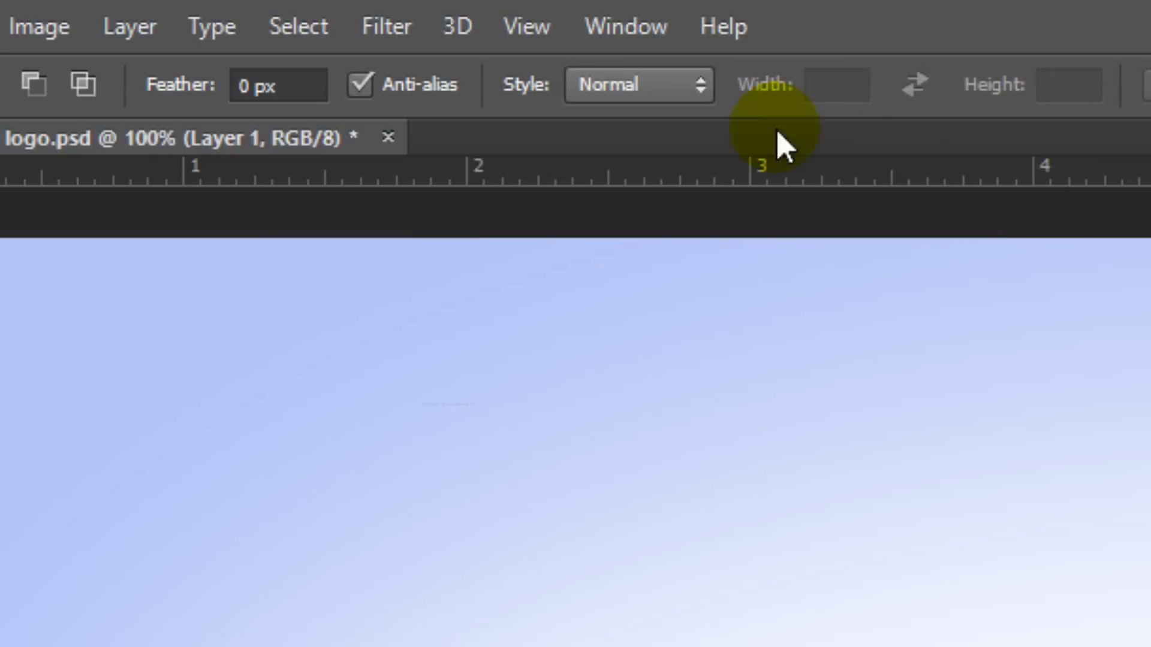
{"action": "left_click", "coordinate": [388, 27]}
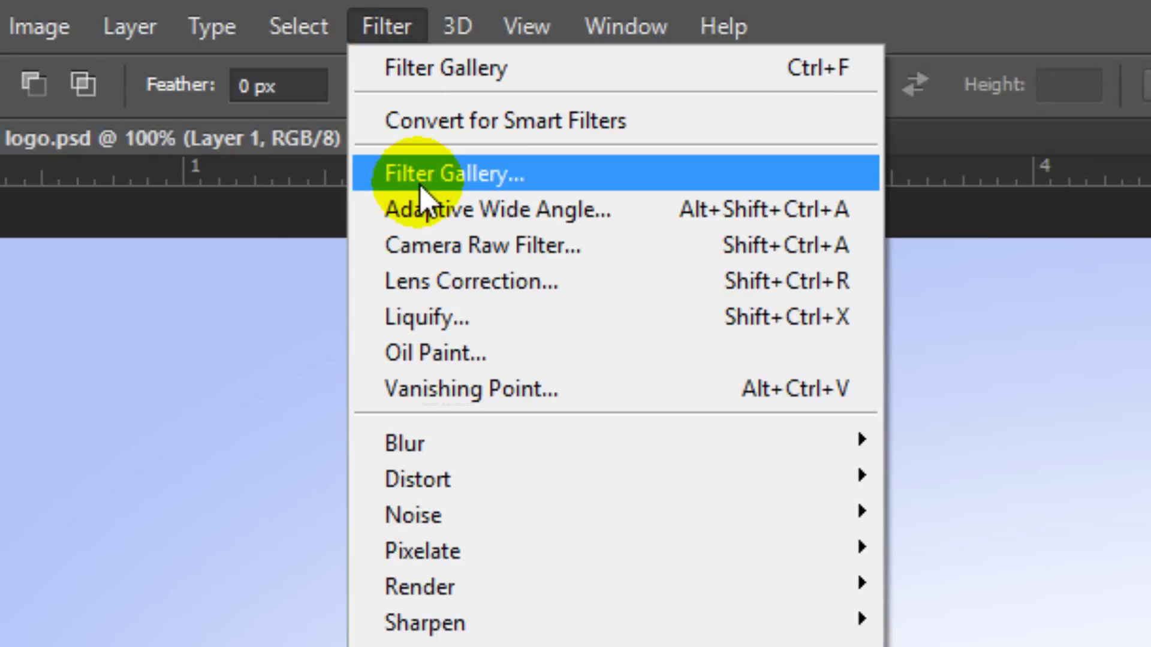
{"action": "left_click", "coordinate": [420, 185]}
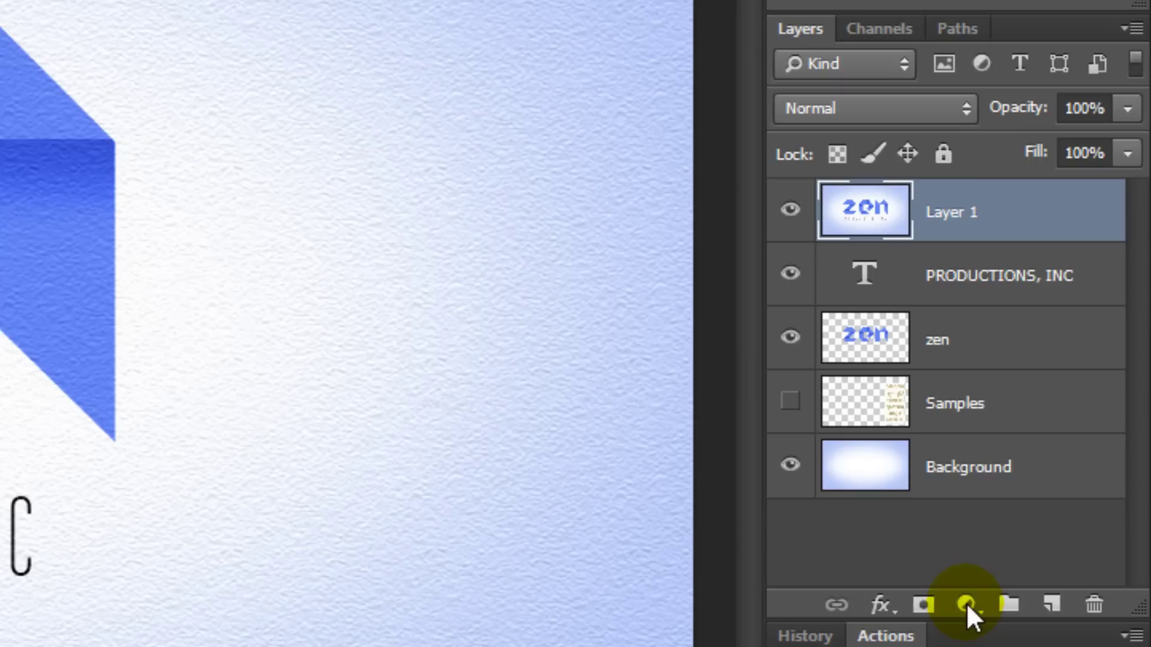
Step: Add a Color Balance adjustment layer with midtones at Red +100 and Magenta −100
{"action": "left_click", "coordinate": [964, 604]}
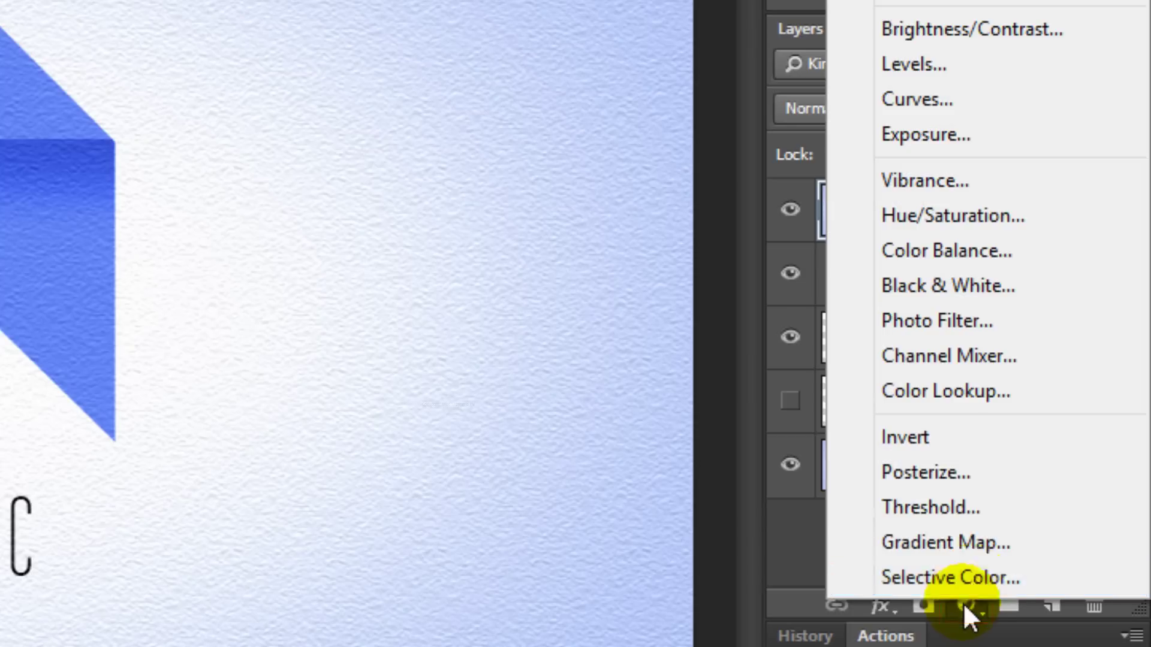
{"action": "left_click", "coordinate": [966, 215]}
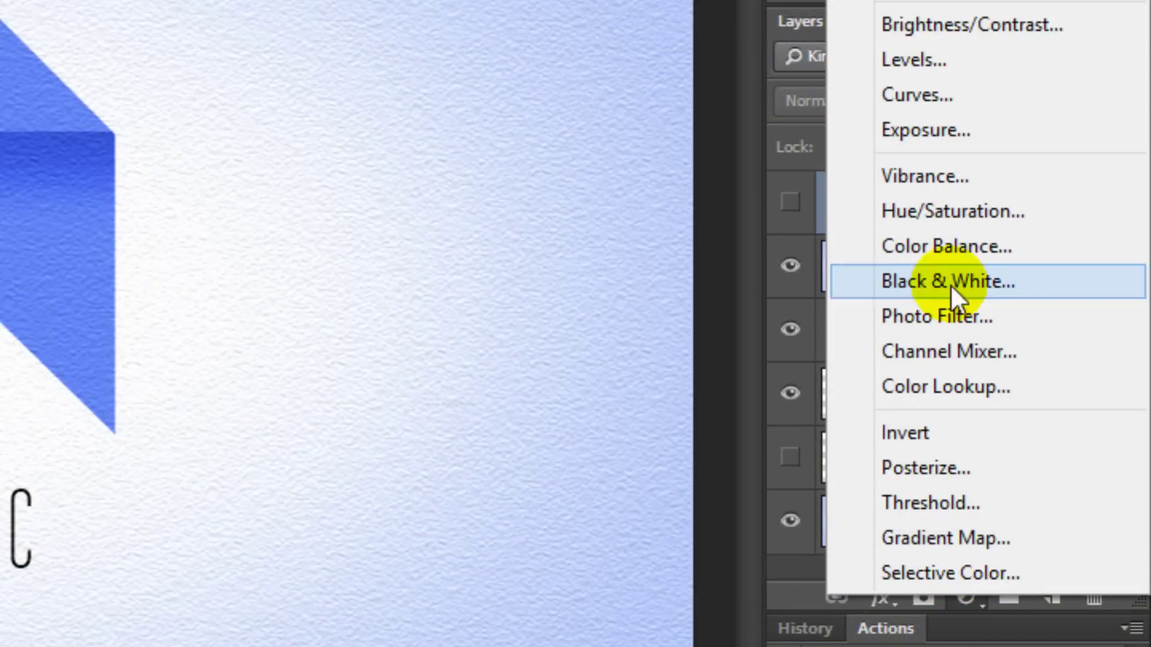
{"action": "left_click", "coordinate": [954, 244]}
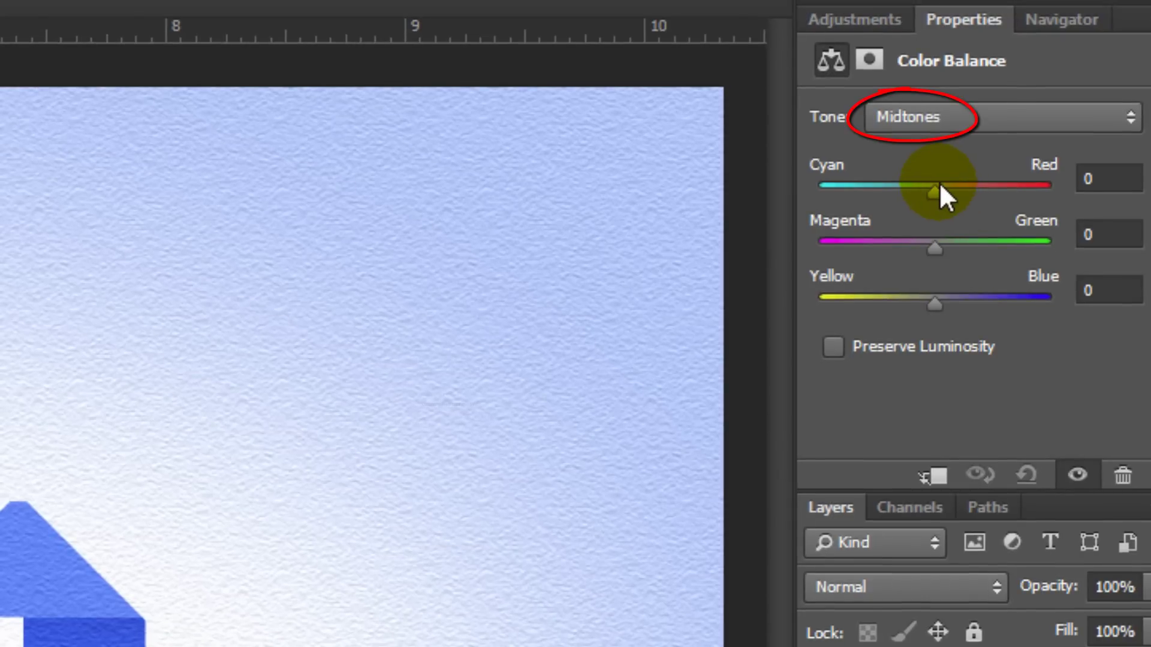
{"action": "left_click_drag", "start_coordinate": [940, 183], "coordinate": [1052, 187]}
{"action": "left_click_drag", "start_coordinate": [948, 249], "coordinate": [761, 260]}
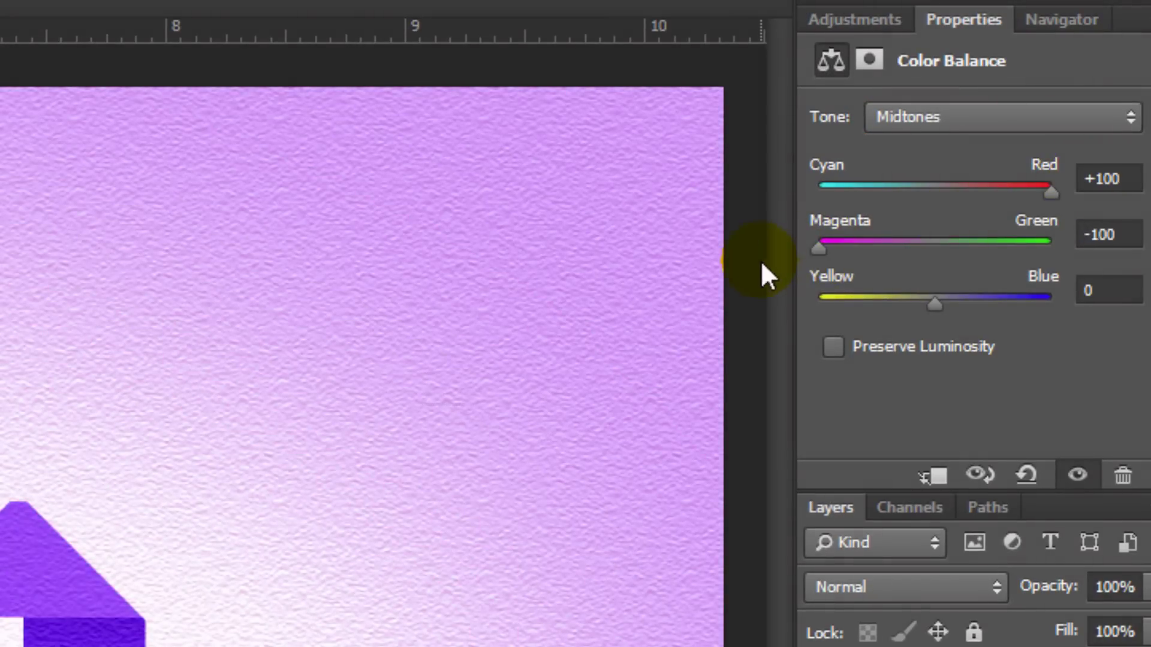